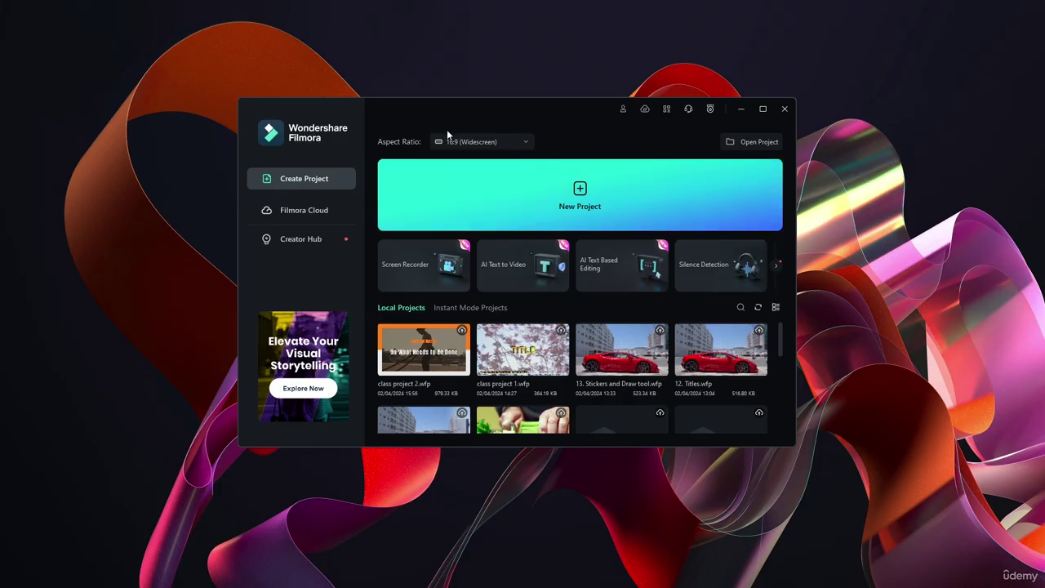
- Check the available aspect ratios, the update and user guide options, and the customer service window from the startup screen
{"action": "left_click", "coordinate": [490, 142]}
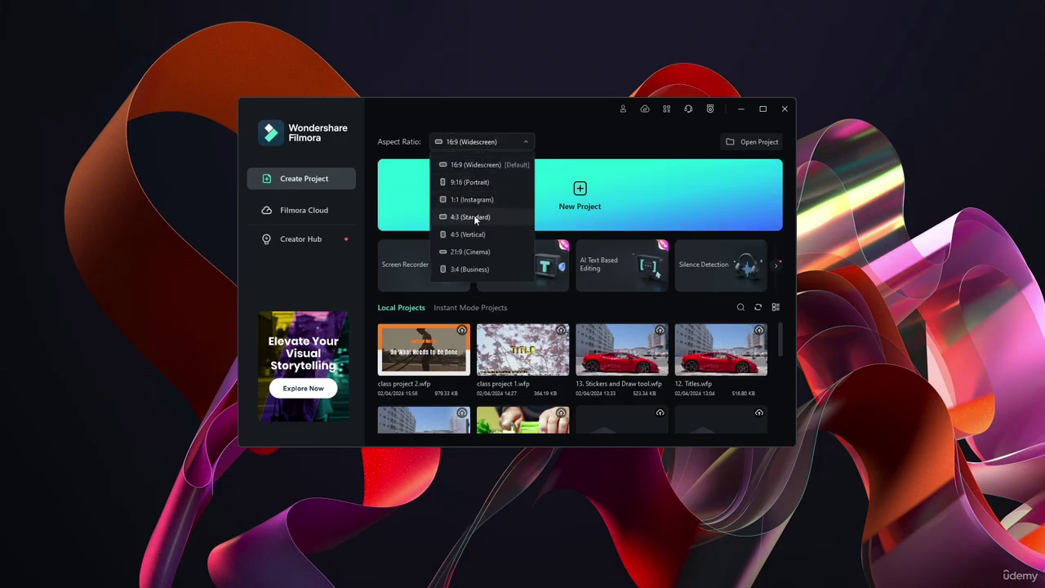
{"action": "left_click", "coordinate": [490, 144]}
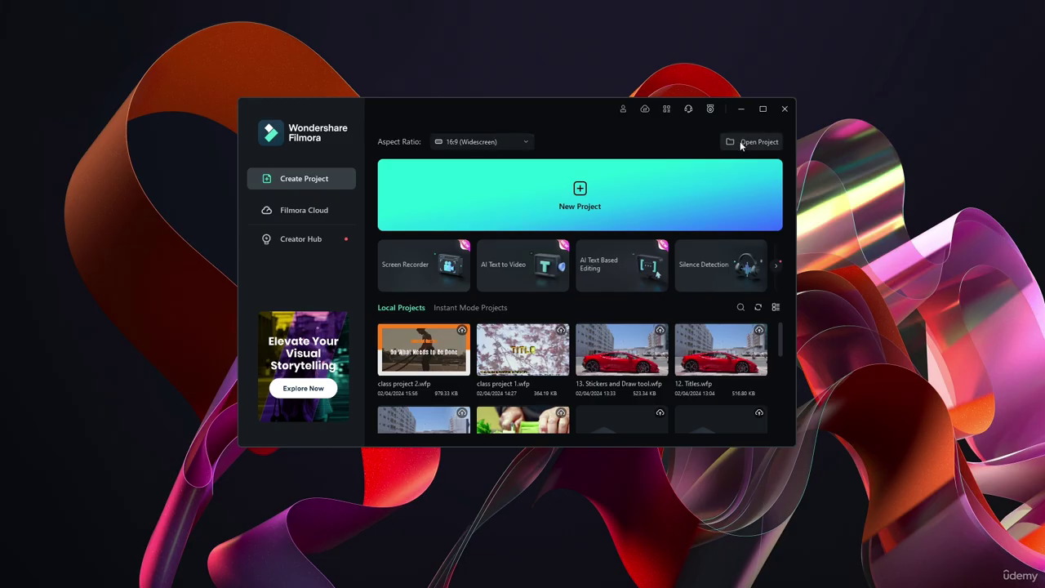
{"action": "left_click", "coordinate": [666, 114]}
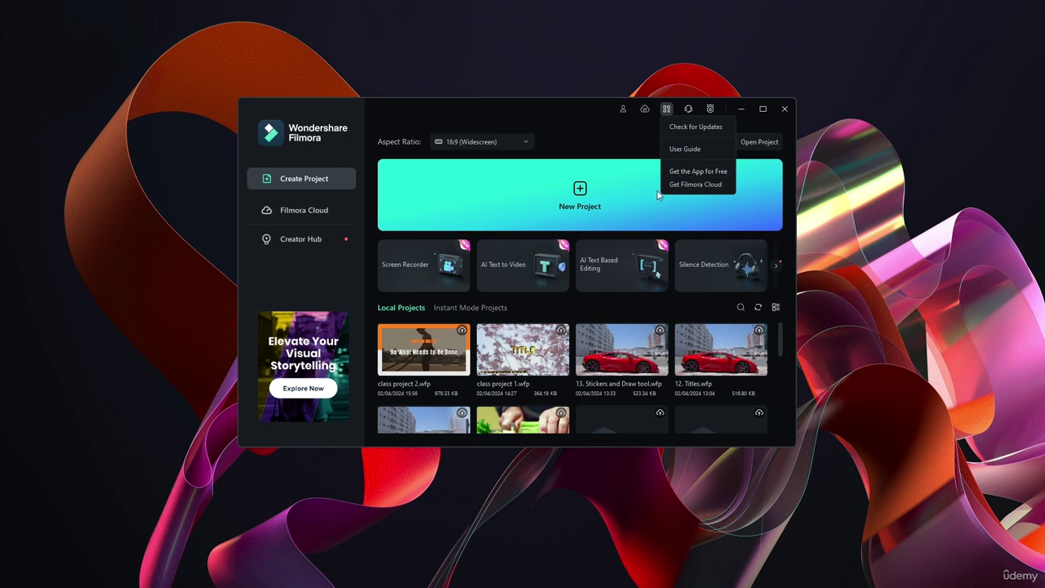
{"action": "left_click", "coordinate": [641, 135]}
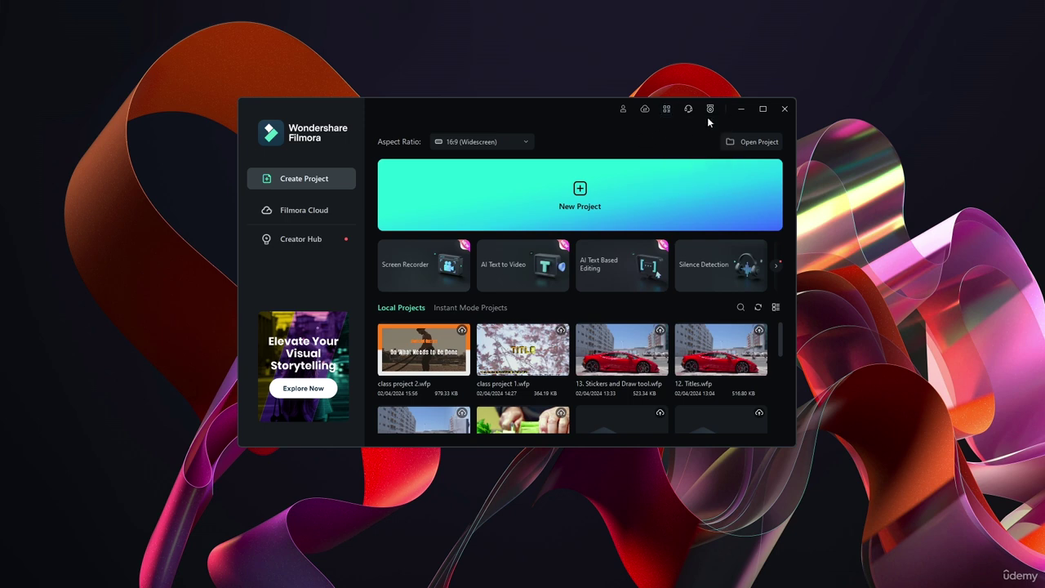
{"action": "left_click", "coordinate": [690, 108]}
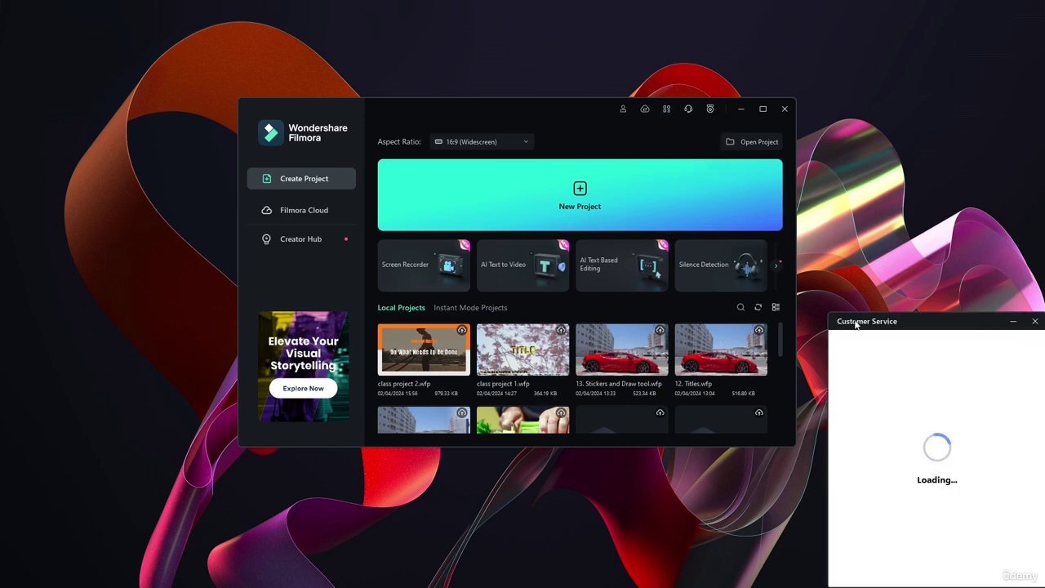
{"action": "left_click", "coordinate": [1035, 320]}
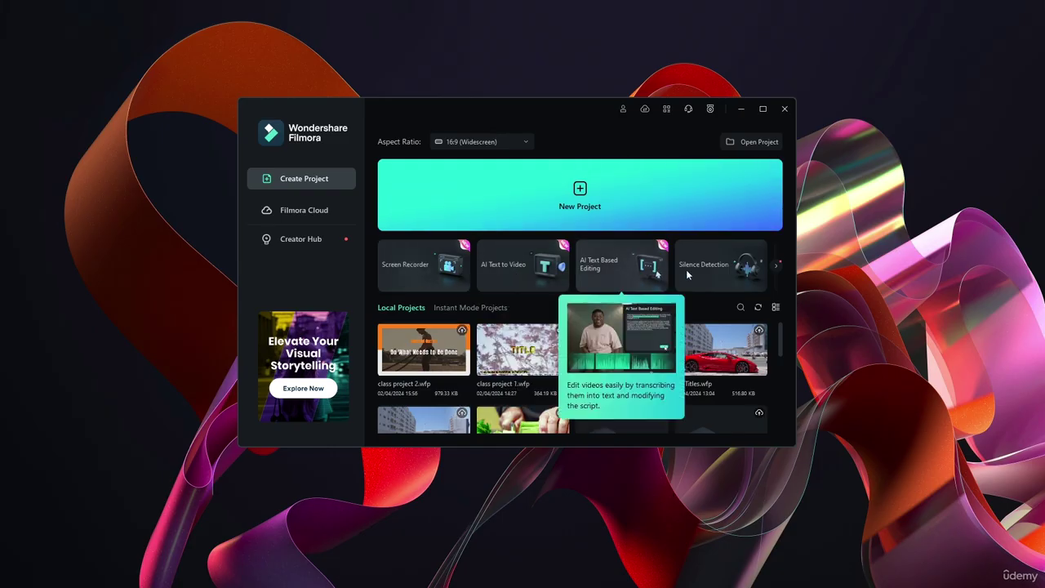
- Browse the remaining quick-start tools on the startup screen and view the description of Auto Reframe
{"action": "left_click", "coordinate": [775, 265]}
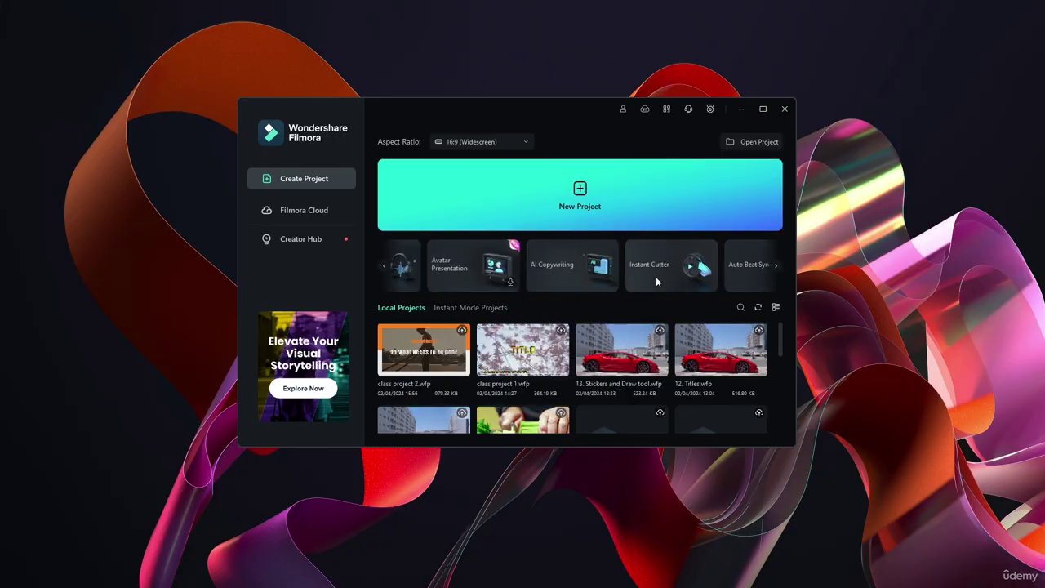
{"action": "left_click", "coordinate": [777, 272]}
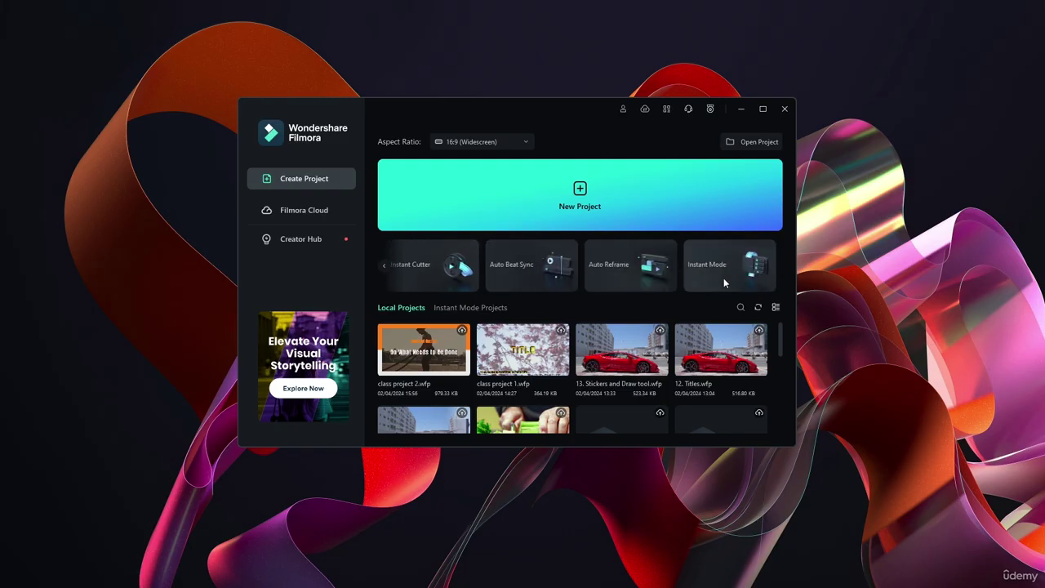
{"action": "mouse_move", "coordinate": [699, 285]}
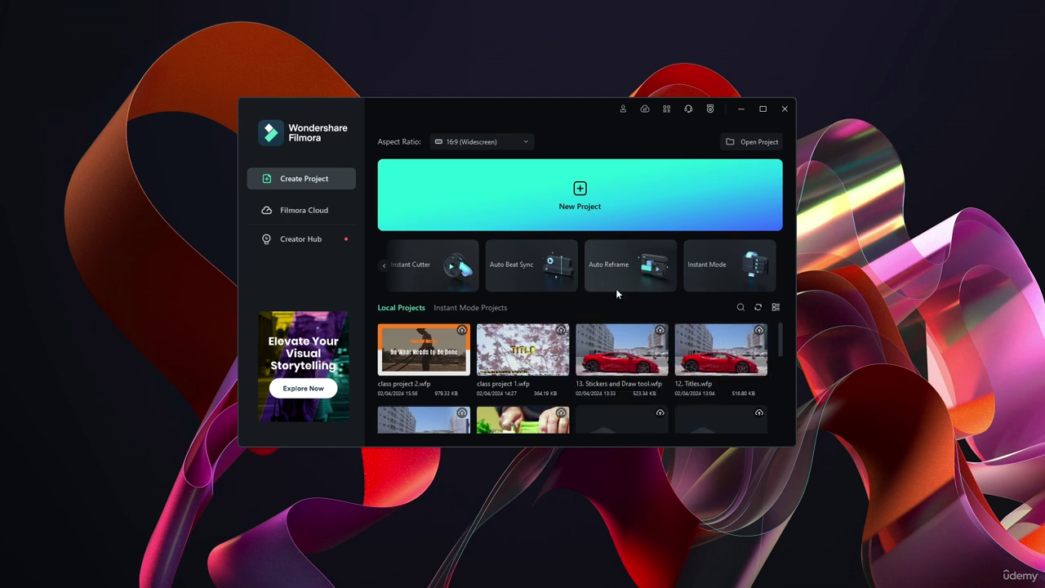
{"action": "mouse_move", "coordinate": [624, 266]}
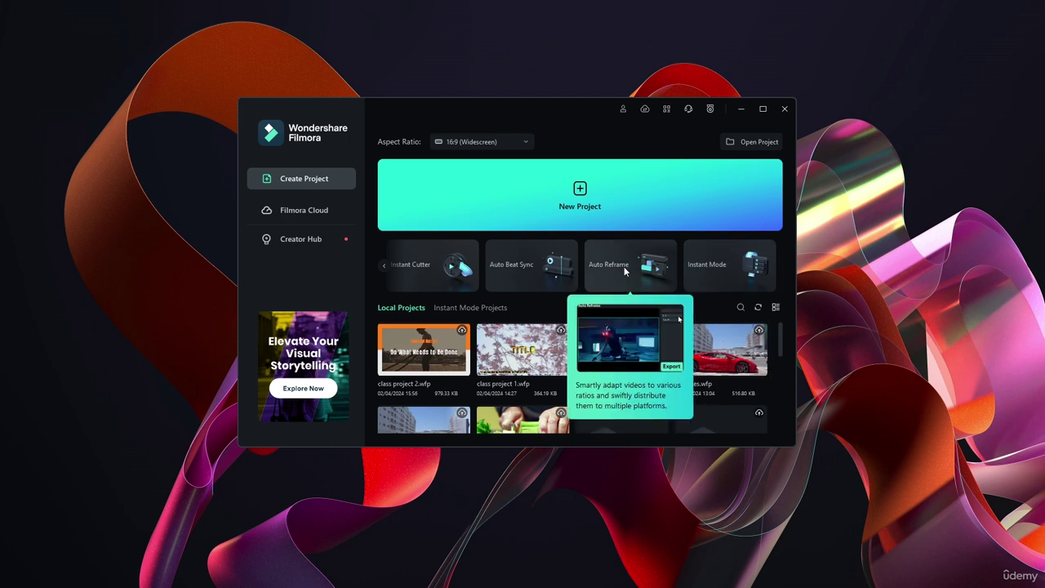
- View the Filmora Cloud and Creator Hub pages, then return to Create Project and look through the local projects
{"action": "left_click", "coordinate": [289, 211]}
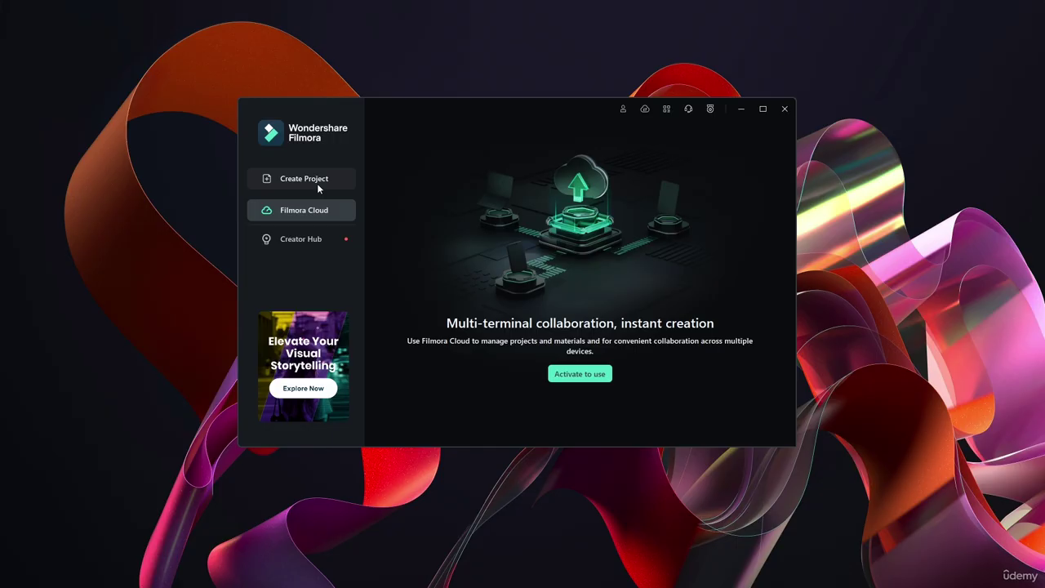
{"action": "left_click", "coordinate": [301, 239]}
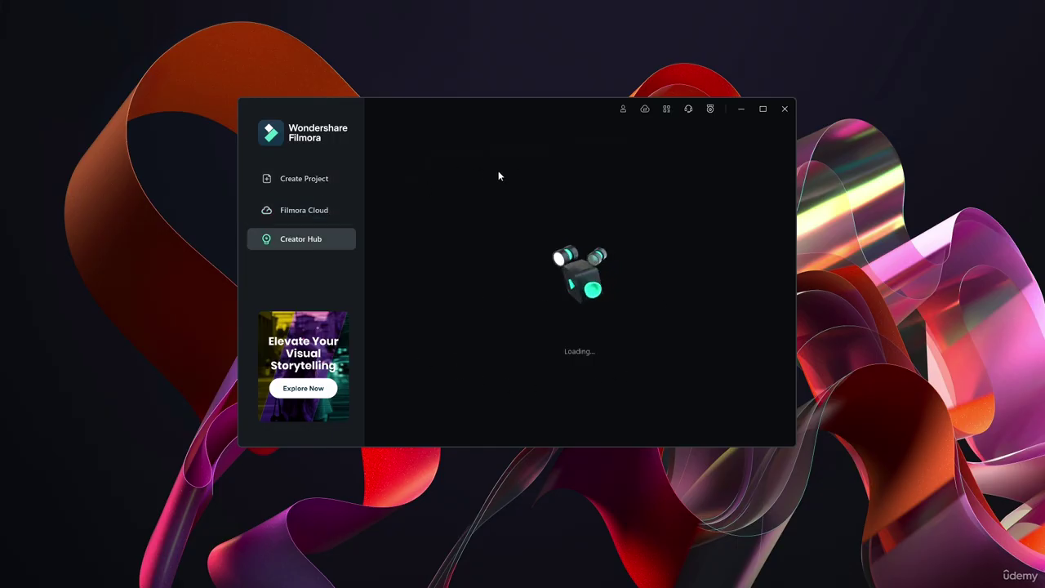
{"action": "left_click", "coordinate": [283, 176]}
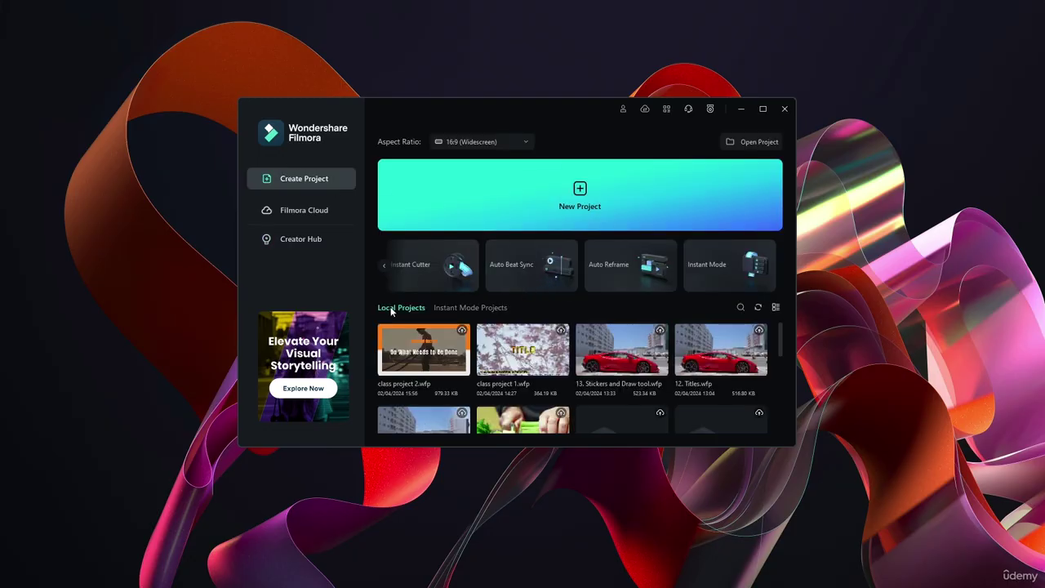
{"action": "scroll", "coordinate": [620, 351], "scroll_direction": "down", "scroll_amount": 10}
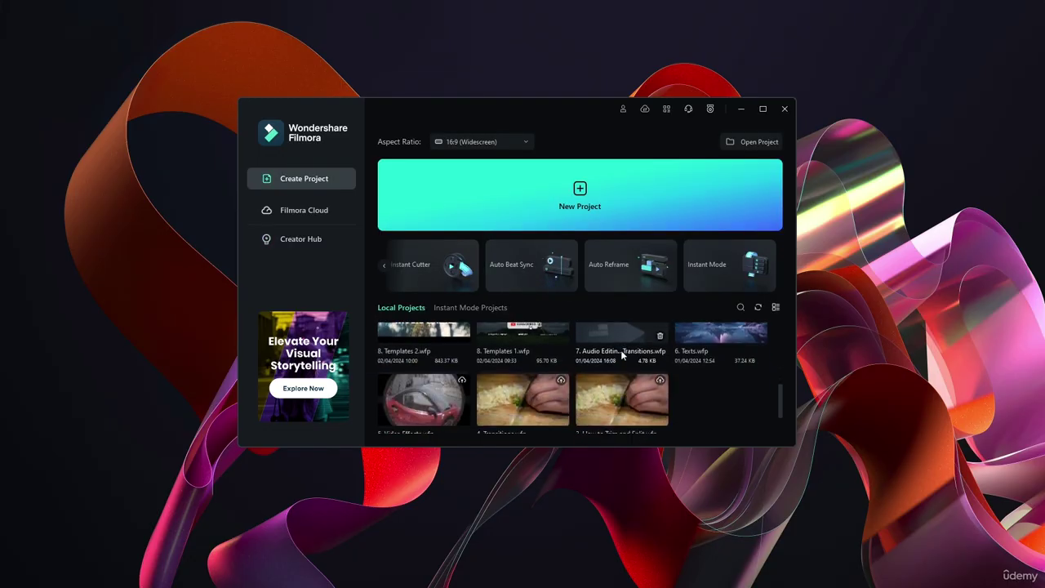
{"action": "scroll", "coordinate": [620, 352], "scroll_direction": "up", "scroll_amount": 10}
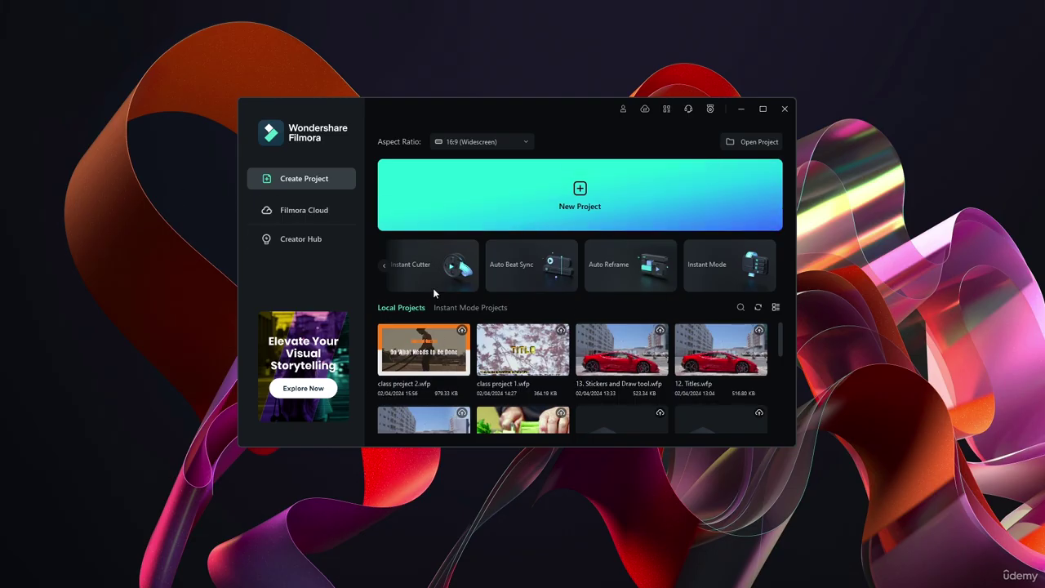
- Create a new project with the 16:9 (Widescreen) aspect ratio
{"action": "left_click", "coordinate": [455, 142]}
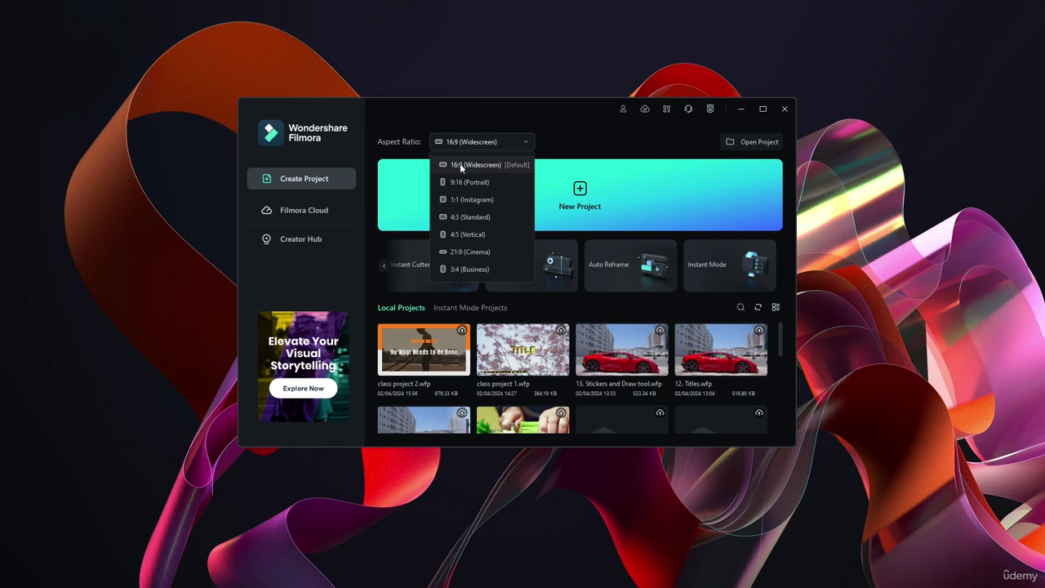
{"action": "left_click", "coordinate": [474, 165]}
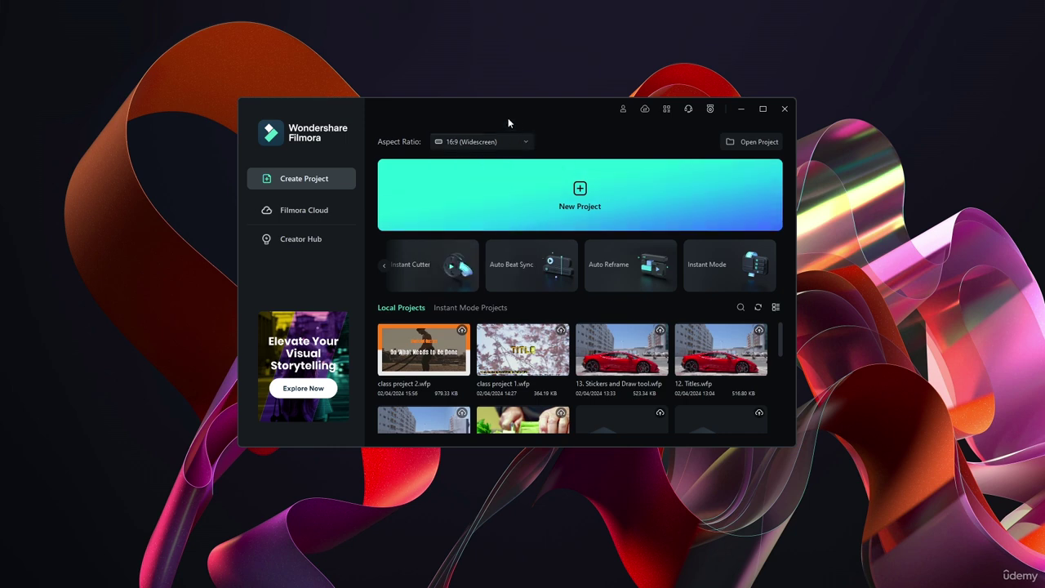
{"action": "left_click", "coordinate": [592, 193]}
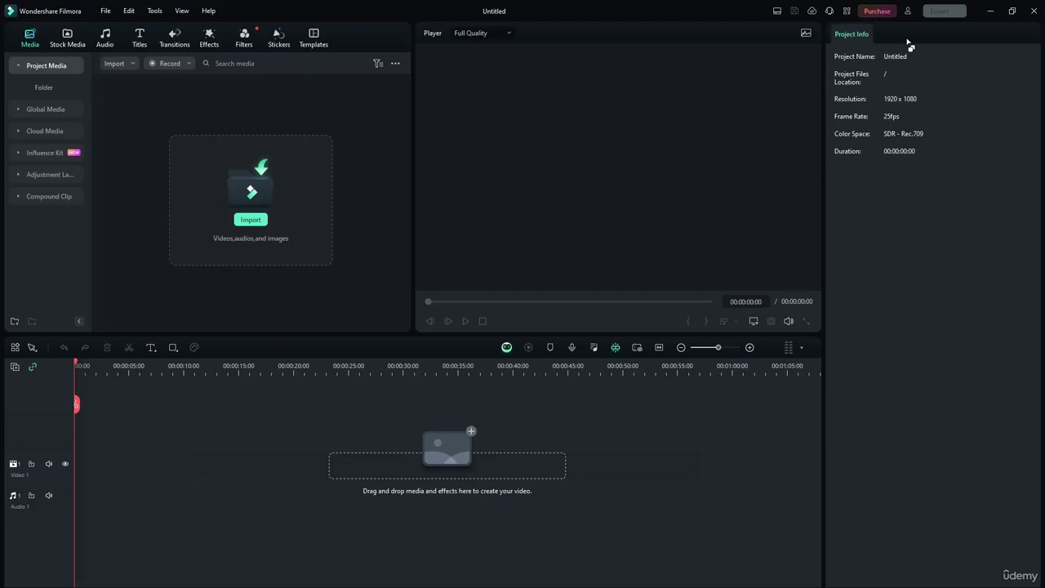
- Open the Filmora purchase page in the browser and look over the individual plans
{"action": "left_click", "coordinate": [878, 12]}
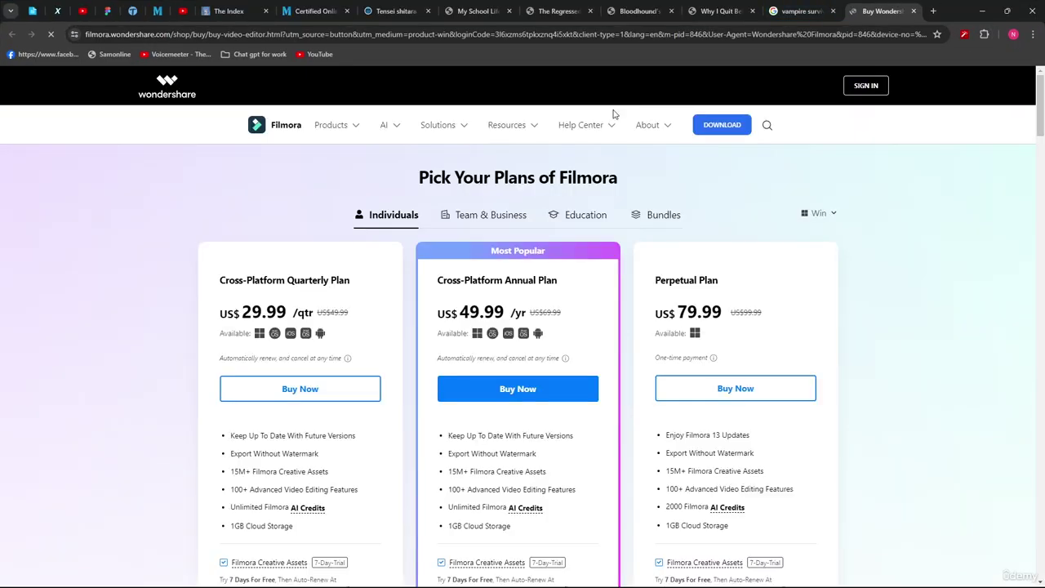
{"action": "scroll", "coordinate": [131, 306], "scroll_direction": "down", "scroll_amount": 8}
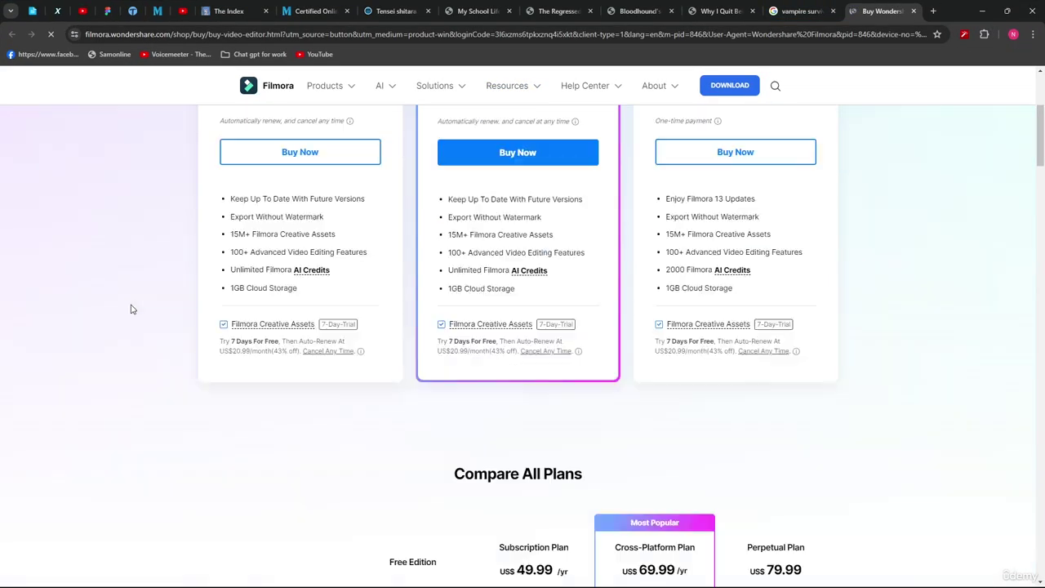
{"action": "scroll", "coordinate": [130, 305], "scroll_direction": "up", "scroll_amount": 8}
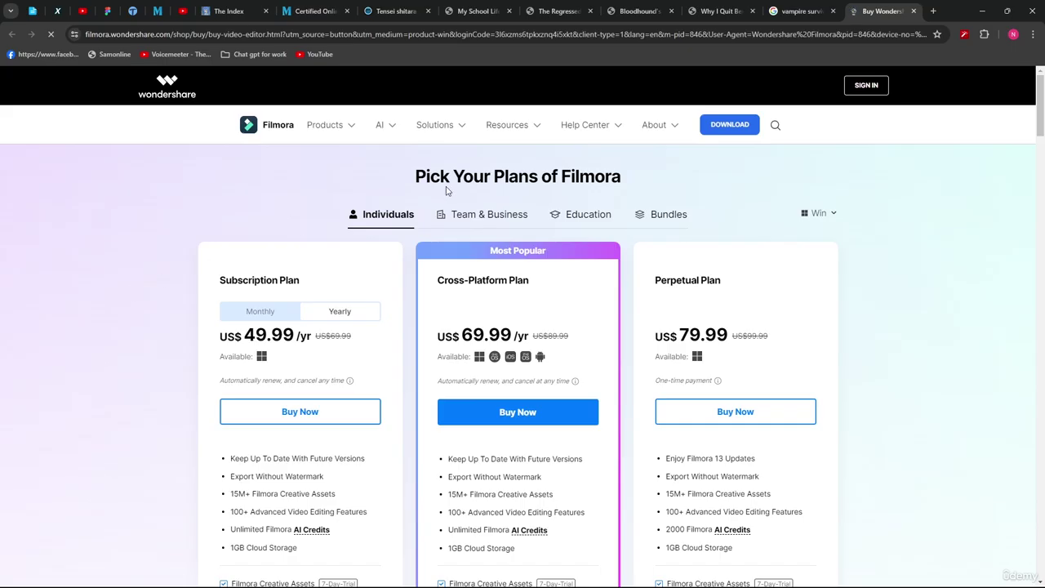
{"action": "scroll", "coordinate": [138, 296], "scroll_direction": "down", "scroll_amount": 2}
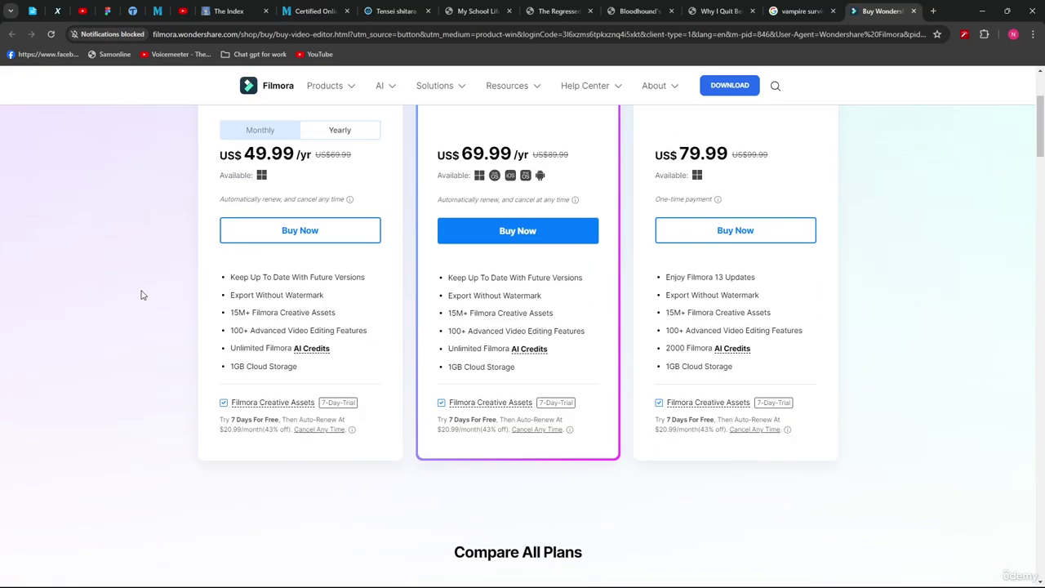
{"action": "scroll", "coordinate": [206, 196], "scroll_direction": "up", "scroll_amount": 2}
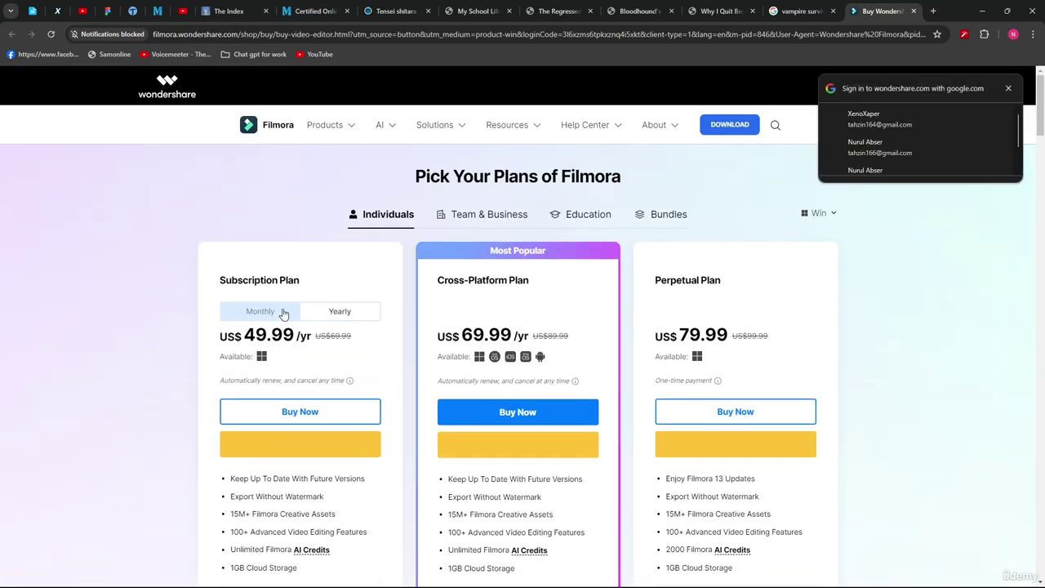
- Show the Subscription Plan's monthly pricing and dismiss the Google sign-in prompt
{"action": "left_click", "coordinate": [253, 314]}
{"action": "scroll", "coordinate": [139, 279], "scroll_direction": "down", "scroll_amount": 2}
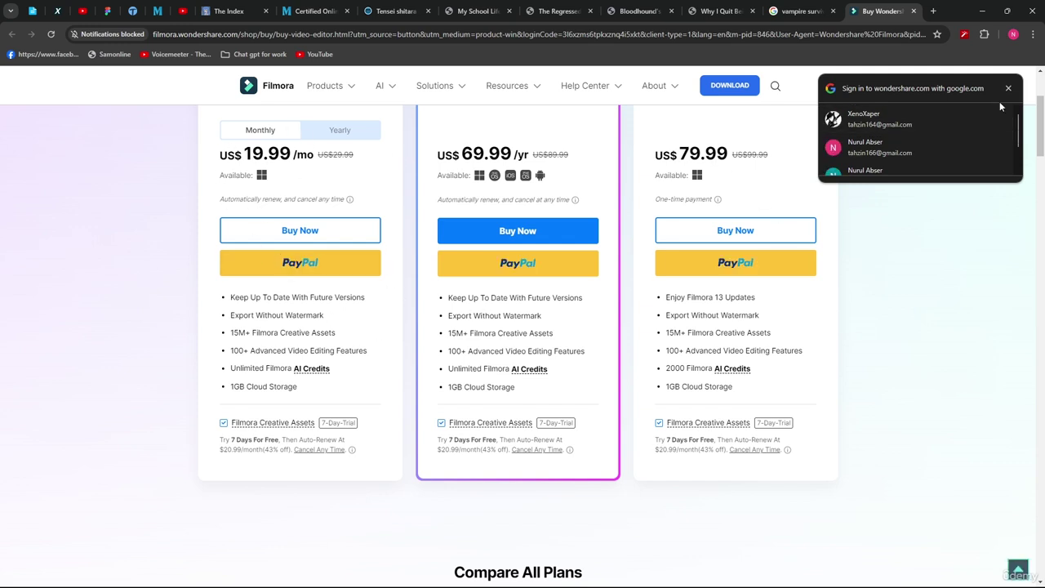
{"action": "left_click", "coordinate": [1008, 87]}
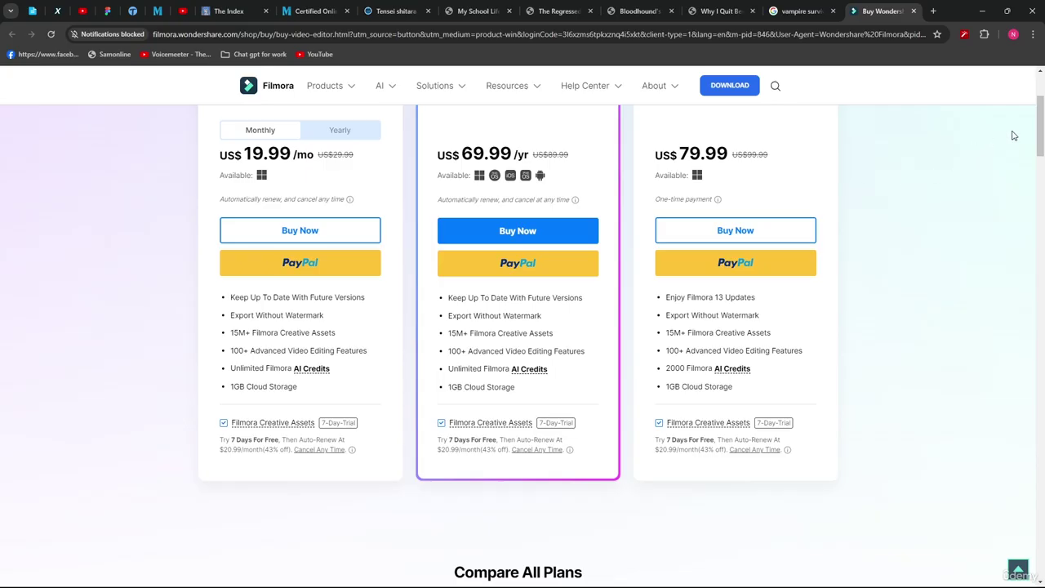
{"action": "scroll", "coordinate": [1037, 138], "scroll_direction": "up", "scroll_amount": 1}
{"action": "left_click_drag", "start_coordinate": [1037, 137], "coordinate": [1036, 139]}
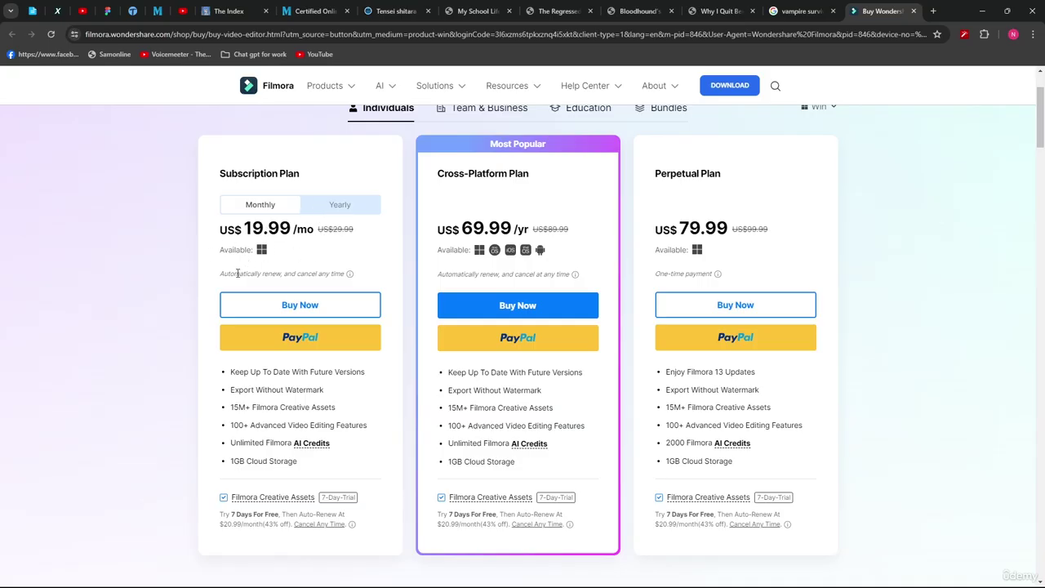
- Read through the features included in the Subscription Plan, starting with updates to future versions
{"action": "left_click_drag", "start_coordinate": [231, 374], "coordinate": [335, 374]}
{"action": "left_click", "coordinate": [251, 389]}
{"action": "left_click_drag", "start_coordinate": [225, 375], "coordinate": [365, 374]}
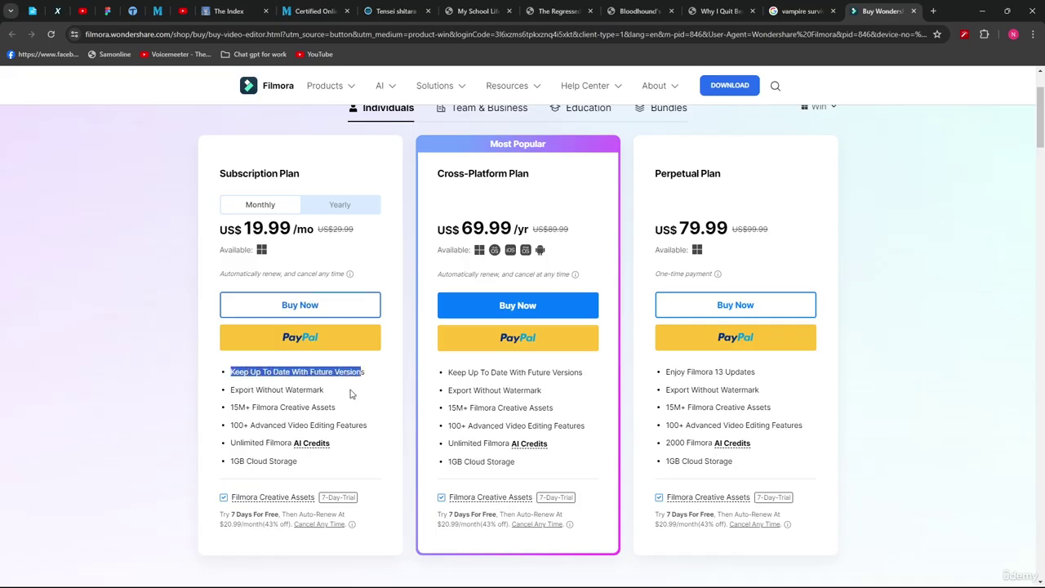
{"action": "left_click", "coordinate": [236, 374]}
{"action": "mouse_move", "coordinate": [236, 374]}
{"action": "left_mouse_down"}
{"action": "mouse_move", "coordinate": [295, 463]}
{"action": "mouse_move", "coordinate": [233, 374]}
{"action": "left_mouse_up"}
{"action": "left_click", "coordinate": [324, 462]}
{"action": "left_click", "coordinate": [465, 414]}
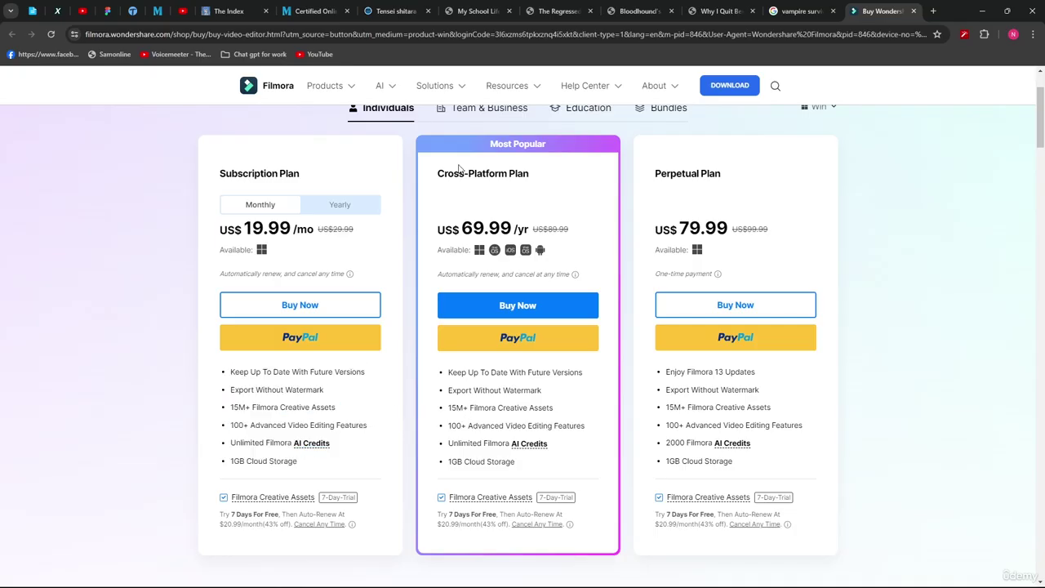
- Review the feature lists of the Cross-Platform Plan and the Perpetual Plan
{"action": "left_click_drag", "start_coordinate": [450, 372], "coordinate": [525, 472]}
{"action": "left_click", "coordinate": [591, 364]}
{"action": "mouse_move", "coordinate": [444, 370]}
{"action": "left_mouse_down"}
{"action": "mouse_move", "coordinate": [539, 464]}
{"action": "mouse_move", "coordinate": [448, 367]}
{"action": "left_mouse_up"}
{"action": "left_click", "coordinate": [530, 465]}
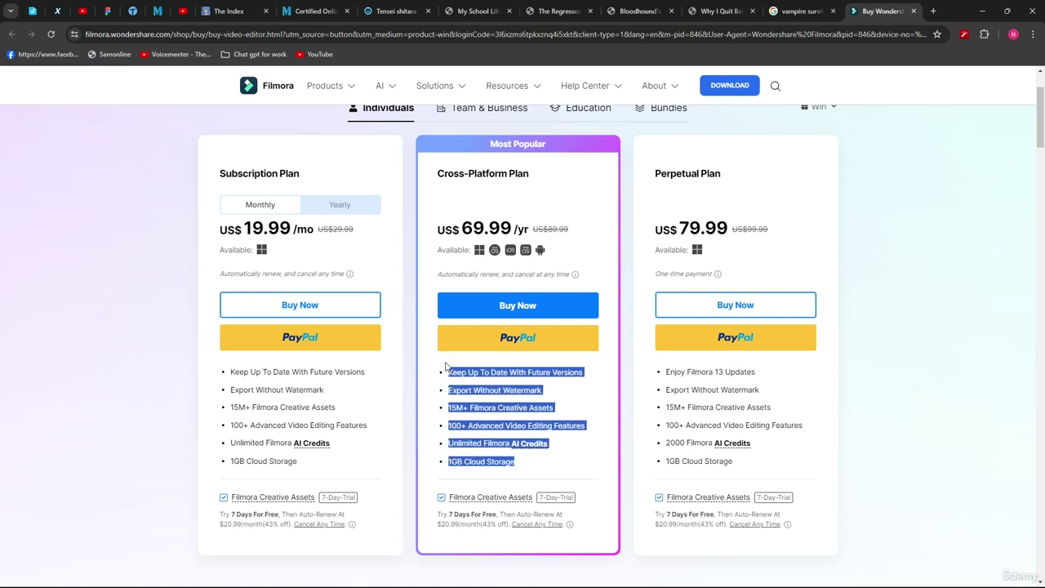
{"action": "left_click", "coordinate": [542, 451]}
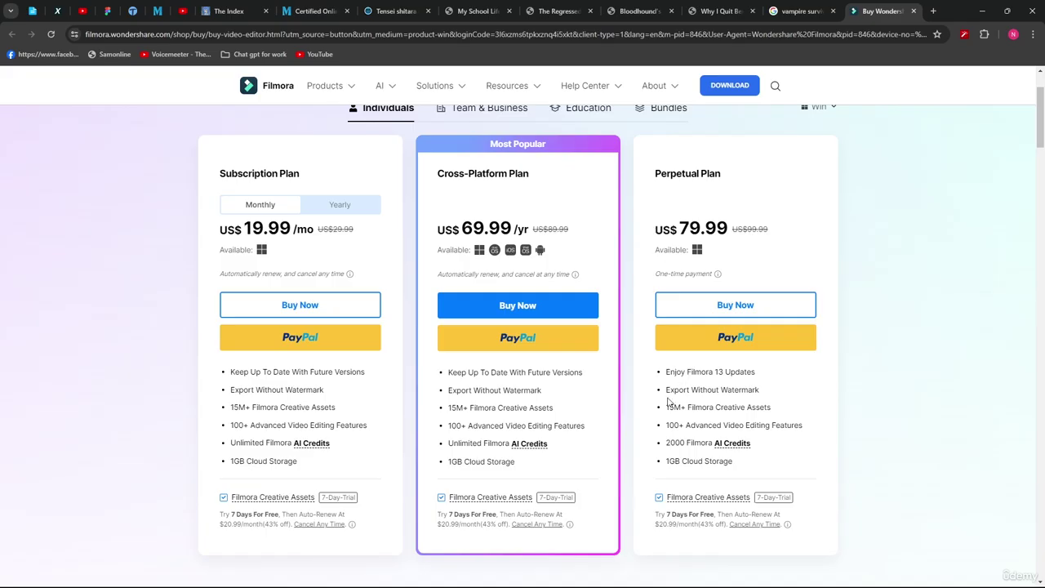
{"action": "mouse_move", "coordinate": [667, 371]}
{"action": "left_mouse_down"}
{"action": "mouse_move", "coordinate": [753, 462]}
{"action": "mouse_move", "coordinate": [662, 373]}
{"action": "left_mouse_up"}
{"action": "left_click", "coordinate": [755, 460]}
- Switch back to Filmora by minimizing the browser and decline refreshing the account information
{"action": "left_click", "coordinate": [986, 12]}
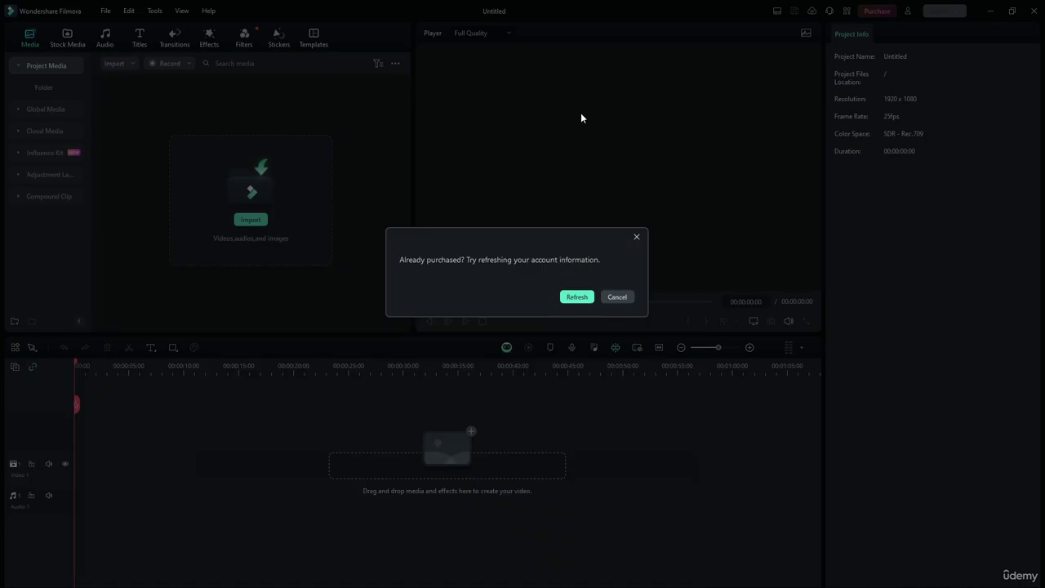
{"action": "left_click", "coordinate": [618, 298]}
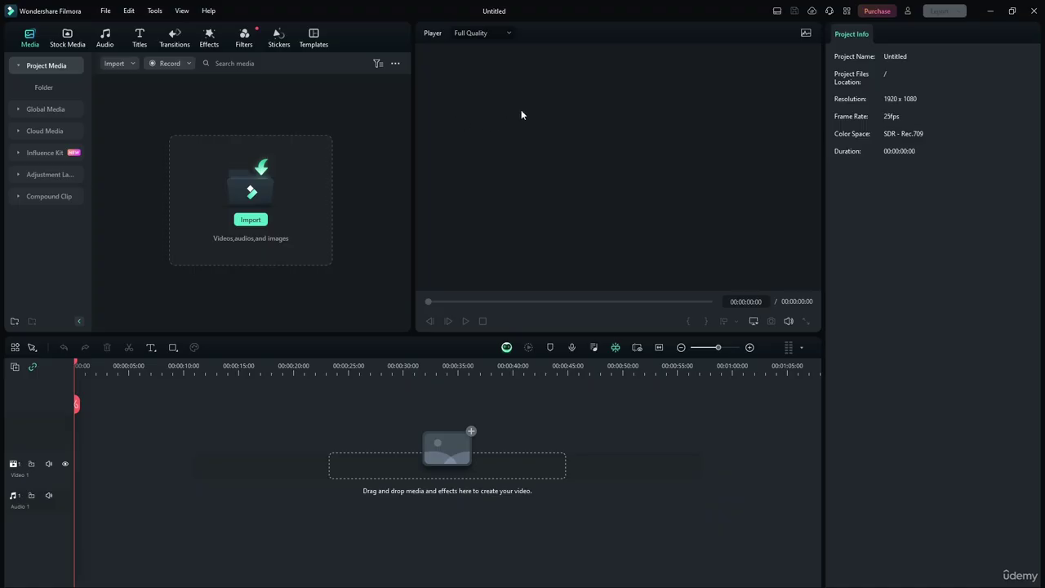
- Look over the recent projects and the project settings, leaving the settings without changes
{"action": "left_click", "coordinate": [105, 11]}
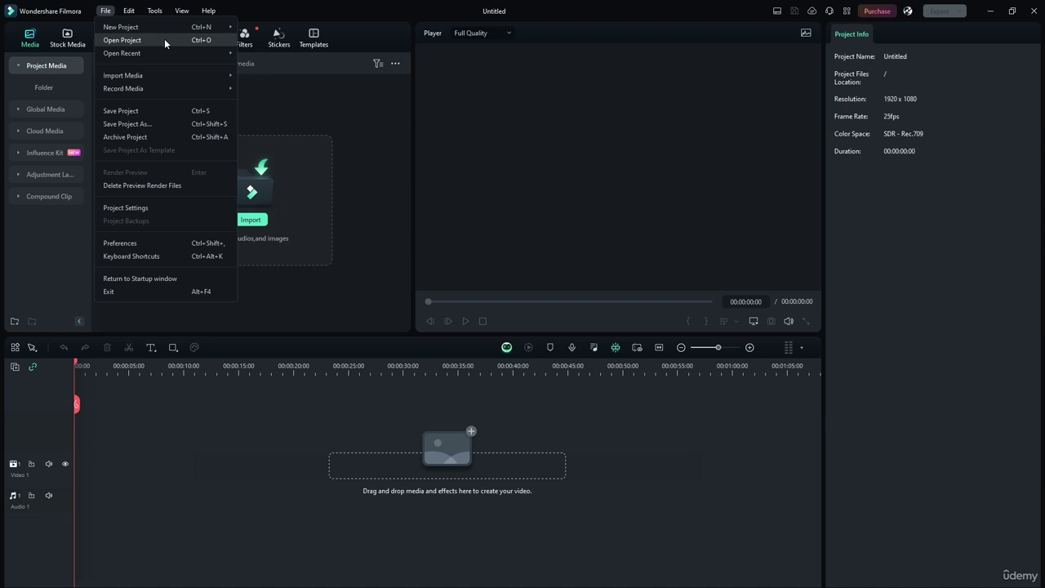
{"action": "mouse_move", "coordinate": [161, 54]}
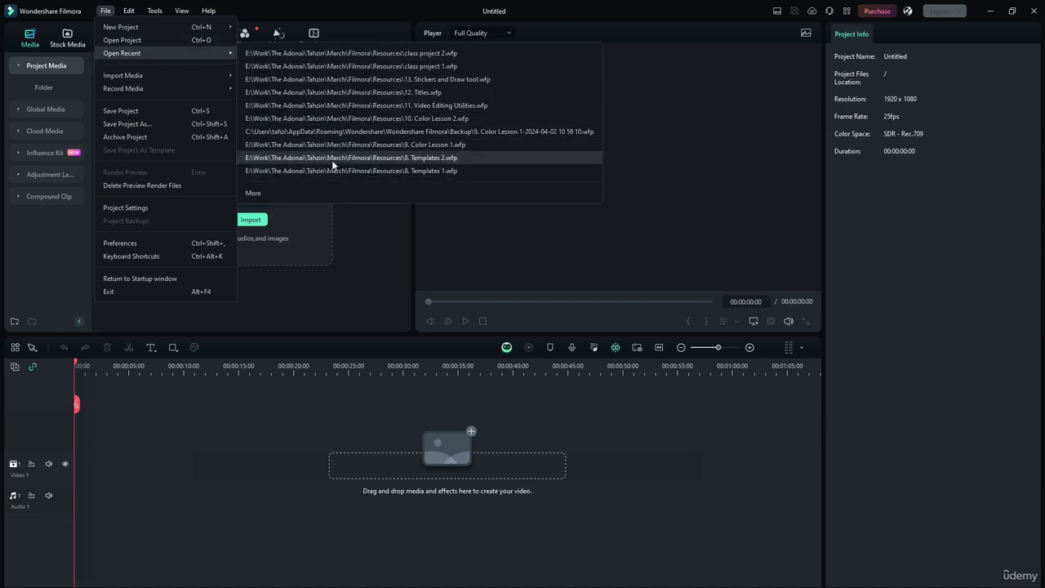
{"action": "mouse_move", "coordinate": [136, 80]}
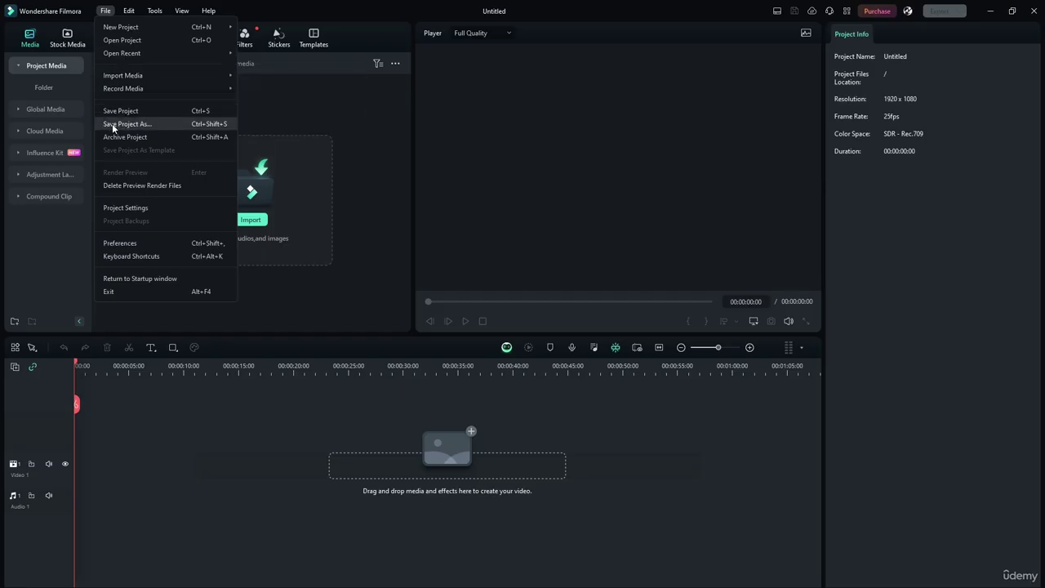
{"action": "left_click", "coordinate": [120, 211]}
{"action": "left_click", "coordinate": [617, 350]}
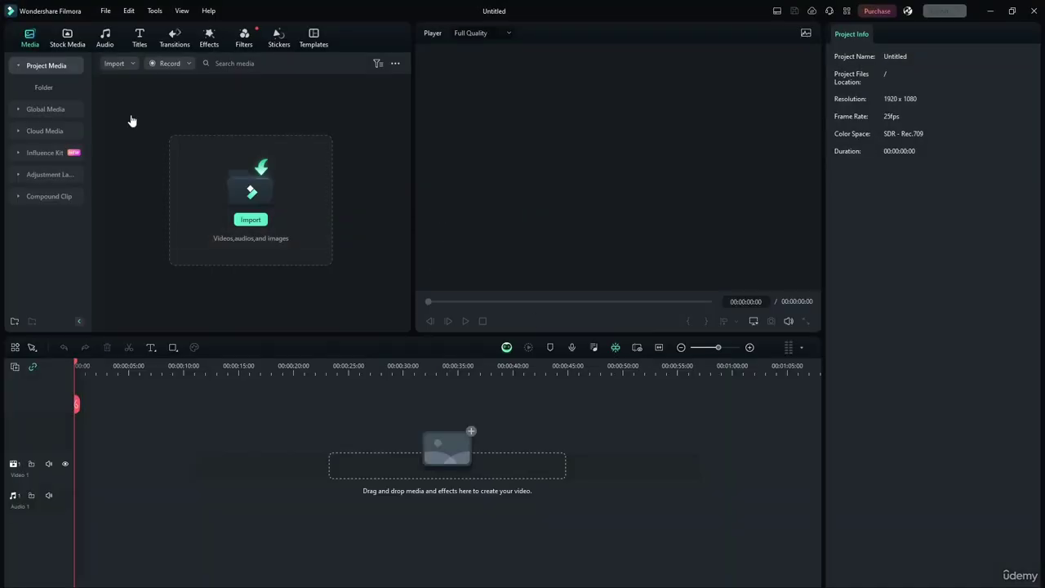
- Review the general preferences for language, appearance, updates and startup, and leave them without applying changes
{"action": "left_click", "coordinate": [105, 11]}
{"action": "left_click", "coordinate": [105, 12]}
{"action": "left_click", "coordinate": [105, 11]}
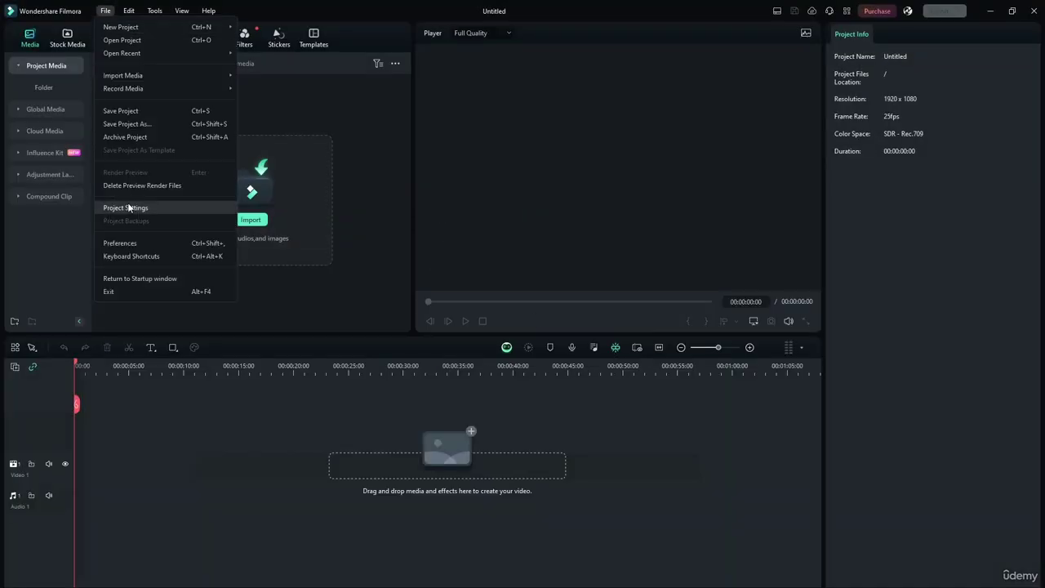
{"action": "left_click", "coordinate": [135, 243]}
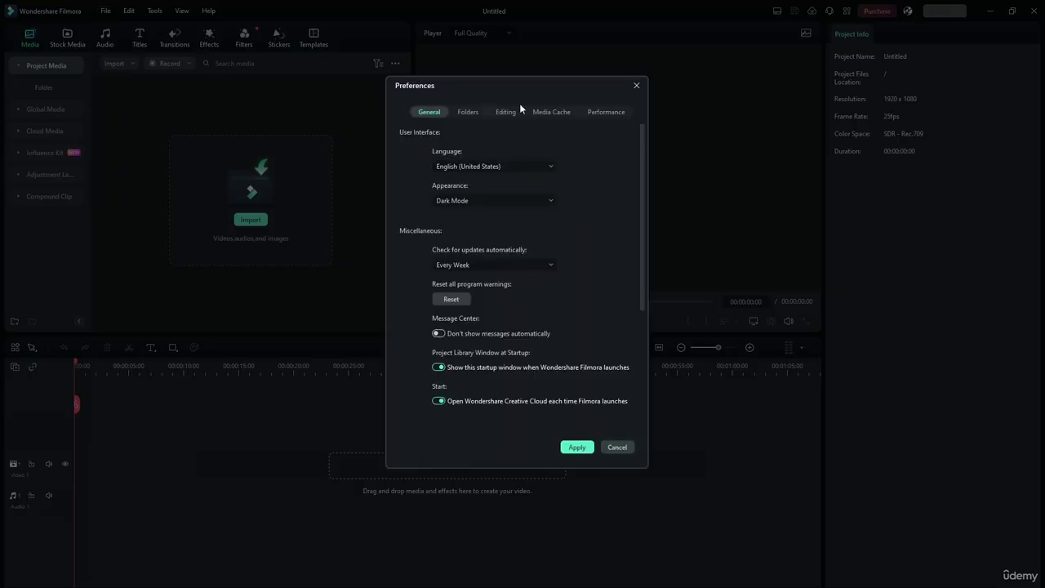
{"action": "left_click", "coordinate": [614, 447]}
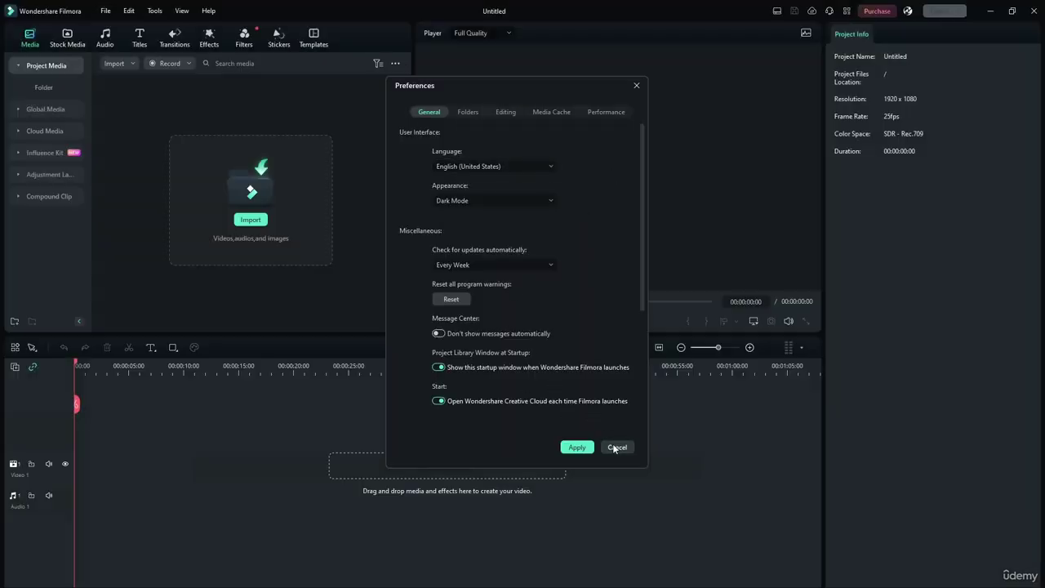
- Browse the list of keyboard shortcuts and close it without changing any assignment
{"action": "left_click", "coordinate": [105, 11]}
{"action": "left_click", "coordinate": [146, 256]}
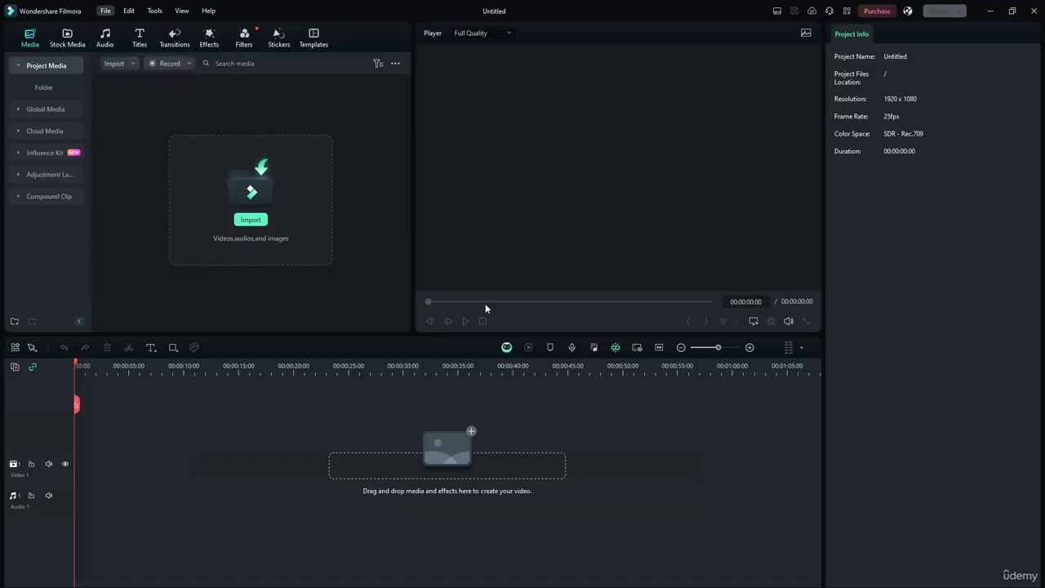
{"action": "scroll", "coordinate": [507, 216], "scroll_direction": "down", "scroll_amount": 10}
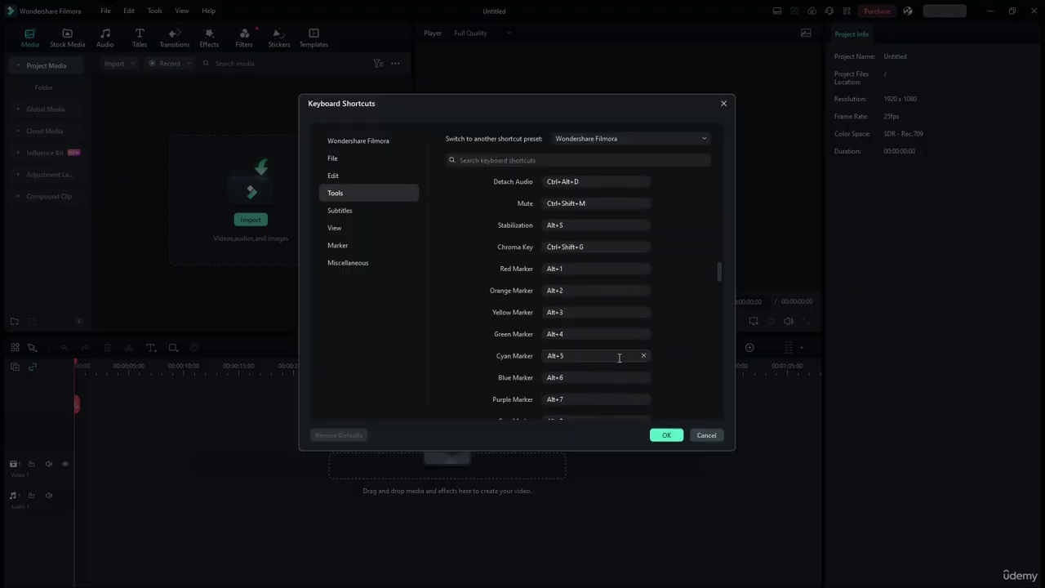
{"action": "left_click", "coordinate": [706, 436]}
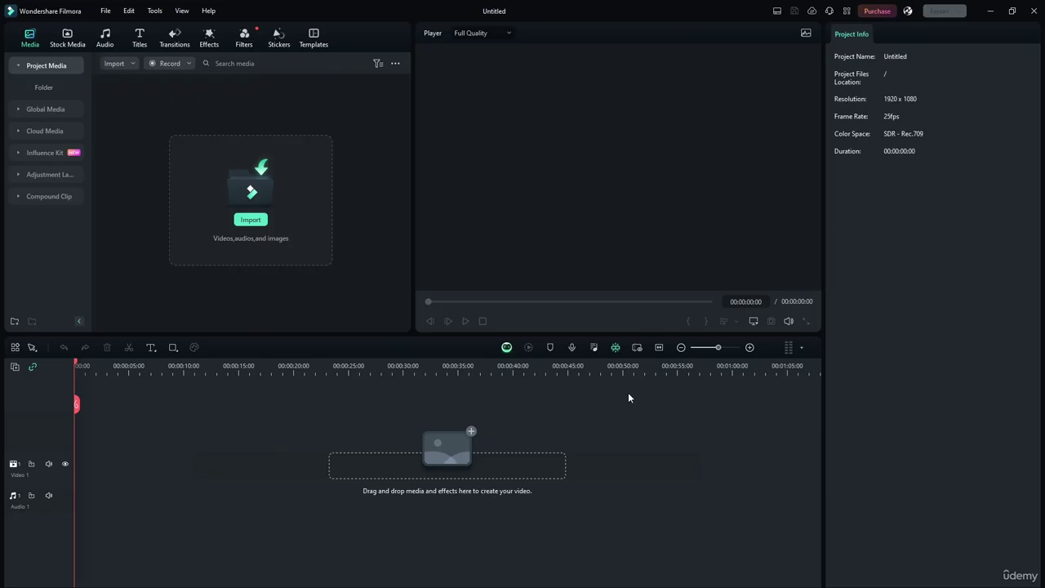
- Return to the startup window and create a new project with the 16:9 (Widescreen) aspect ratio
{"action": "left_click", "coordinate": [105, 11]}
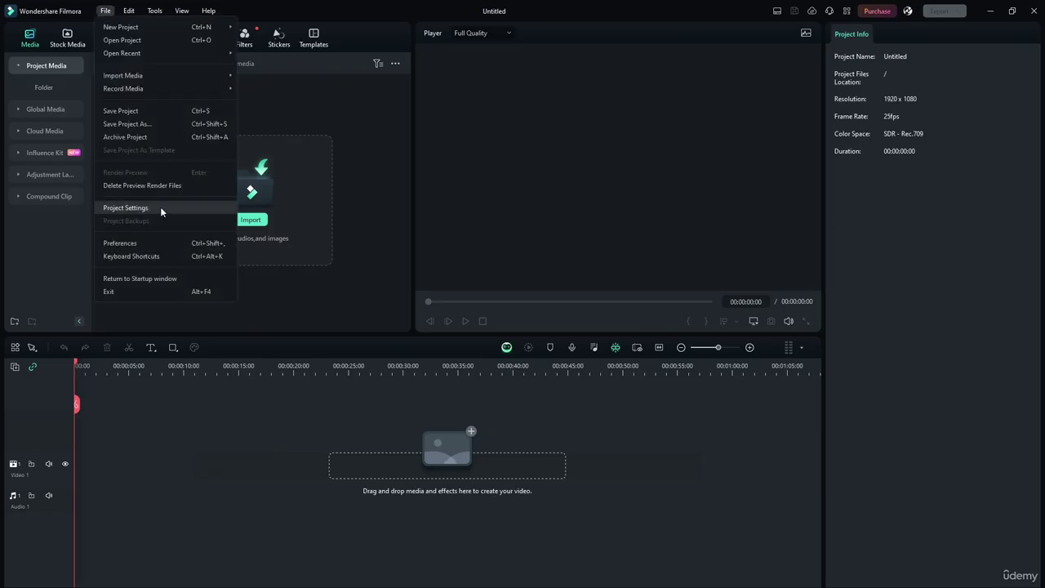
{"action": "left_click", "coordinate": [147, 278]}
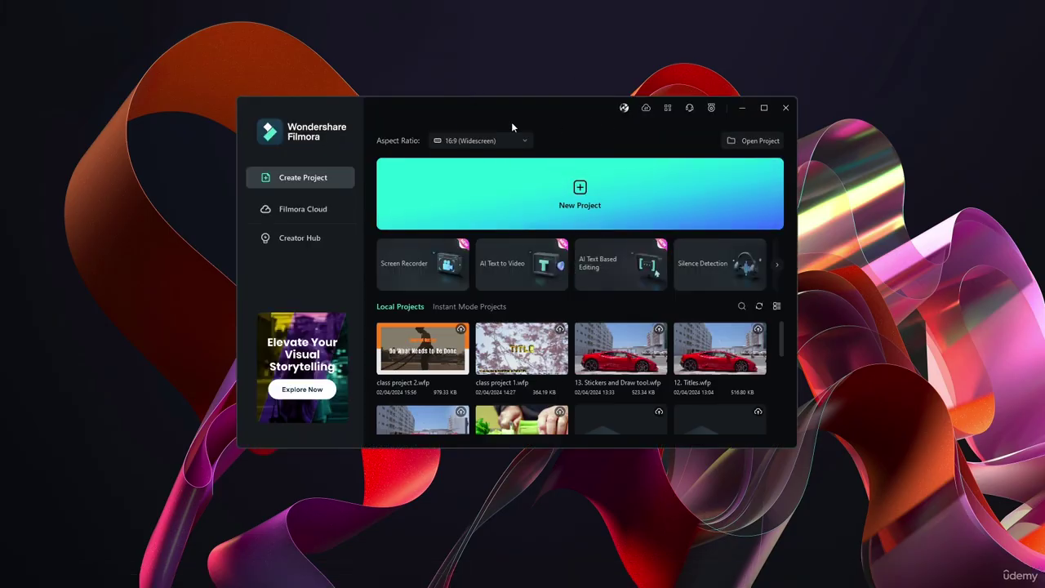
{"action": "left_click", "coordinate": [459, 192]}
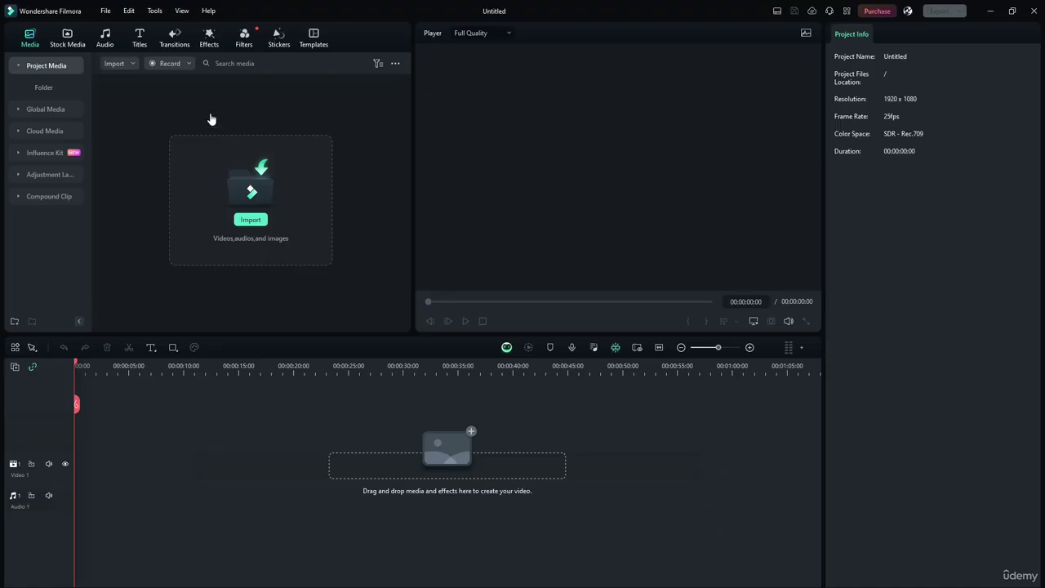
- Review the available file, editing, tool and view commands, including playback quality, zoom level and go-to options
{"action": "left_click", "coordinate": [105, 11]}
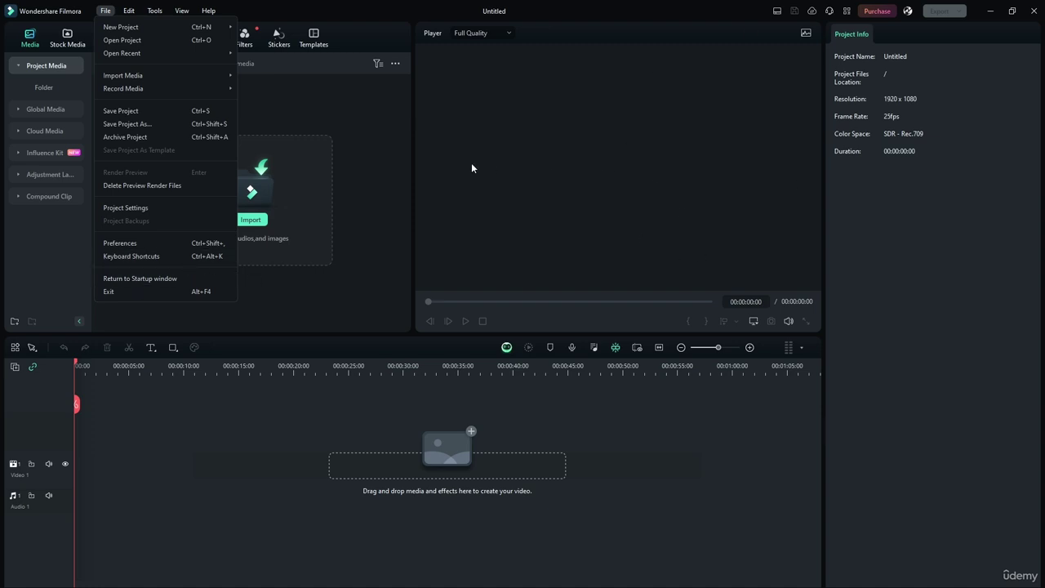
{"action": "left_click", "coordinate": [387, 145]}
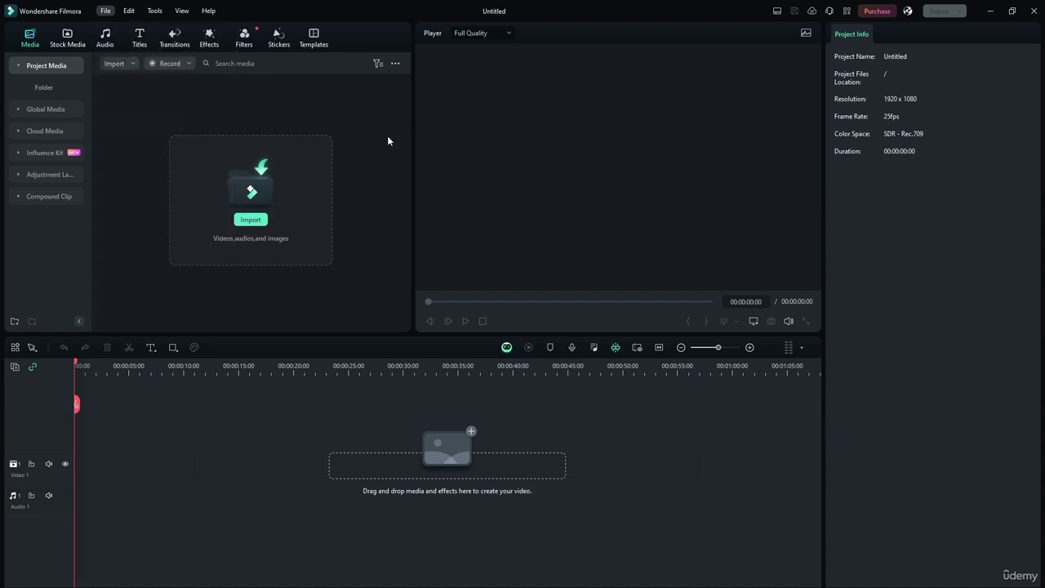
{"action": "left_click", "coordinate": [485, 276]}
{"action": "left_click", "coordinate": [126, 11]}
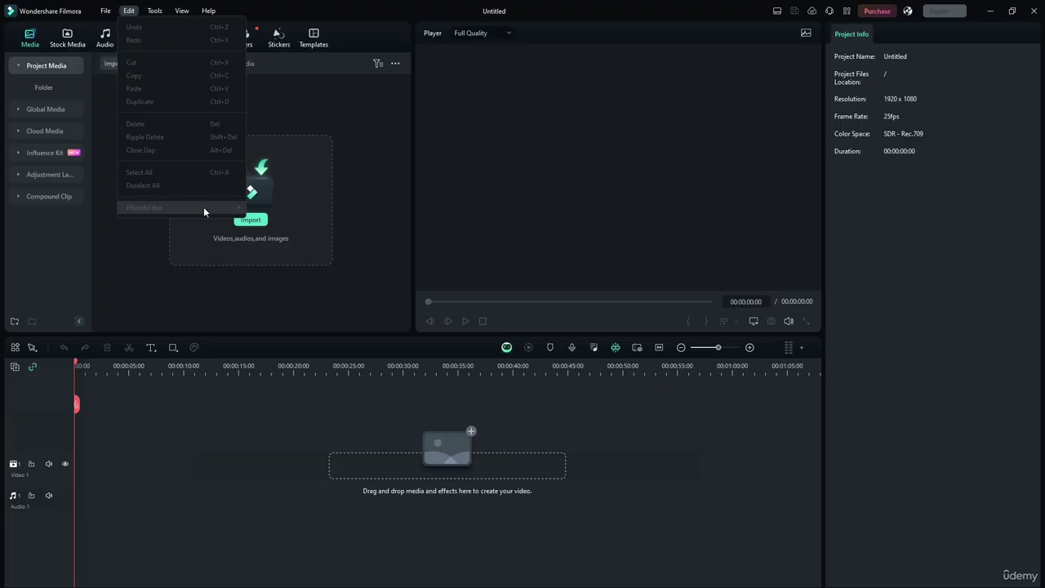
{"action": "mouse_move", "coordinate": [150, 13]}
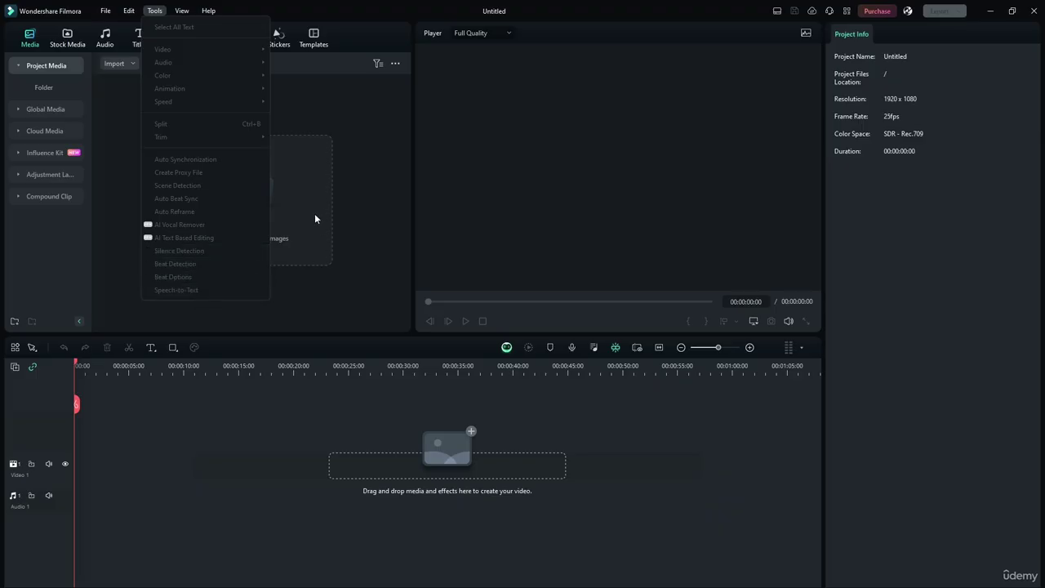
{"action": "mouse_move", "coordinate": [200, 31]}
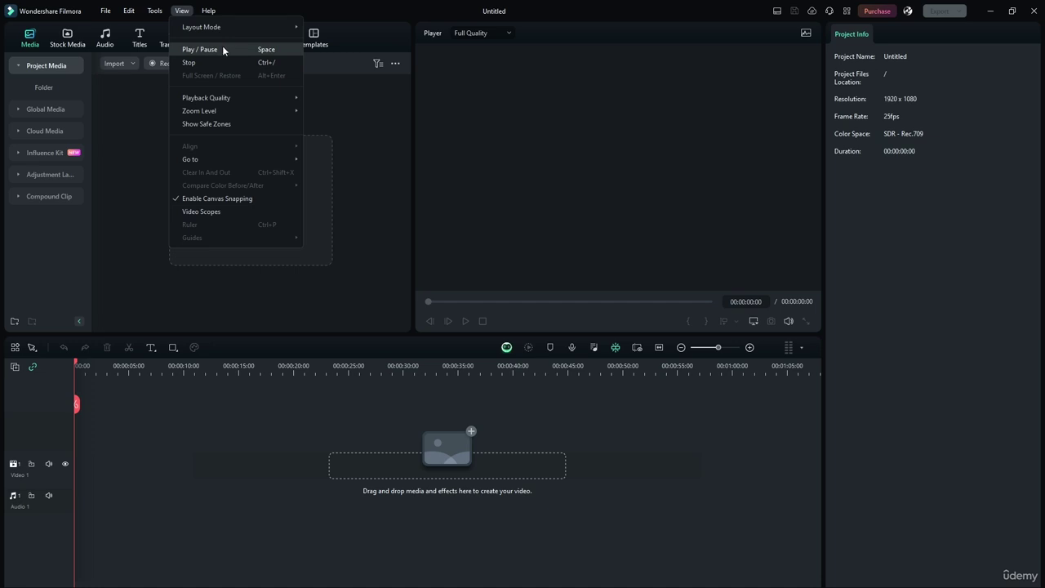
{"action": "mouse_move", "coordinate": [224, 100]}
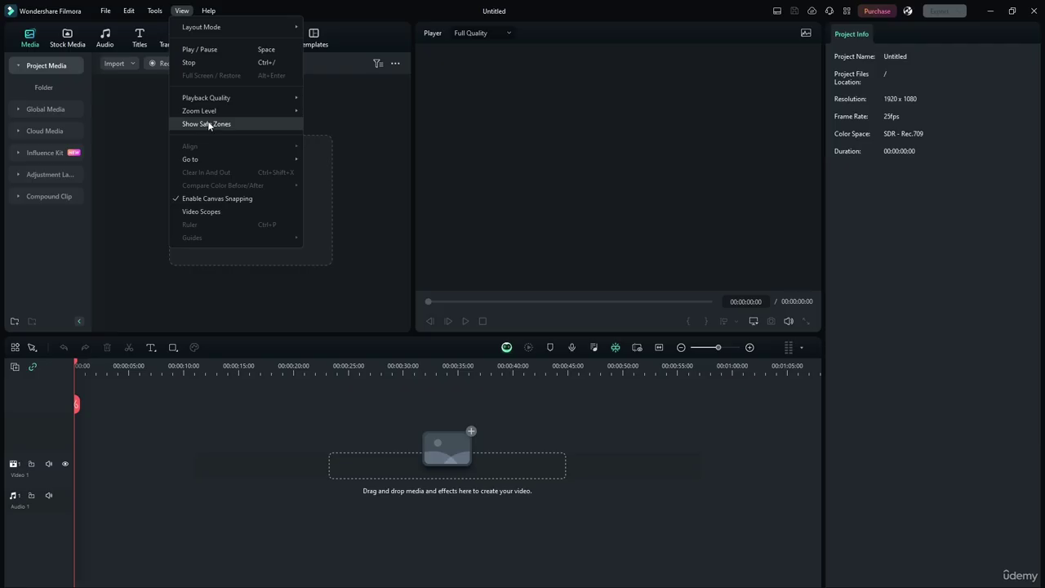
{"action": "mouse_move", "coordinate": [215, 156]}
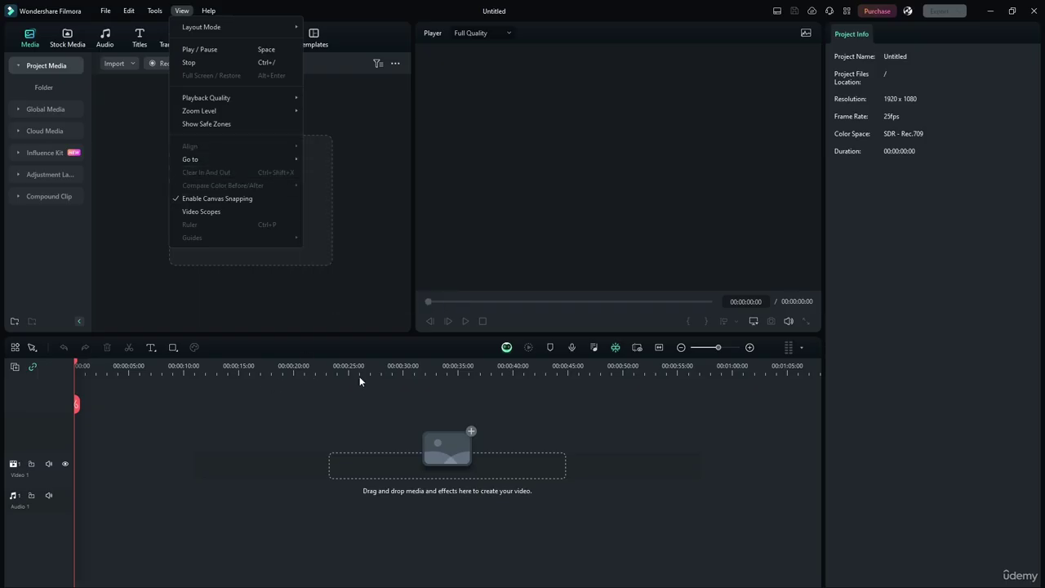
- Move the playhead to about 15 seconds on the timeline and bring it back to the start
{"action": "left_click", "coordinate": [406, 369]}
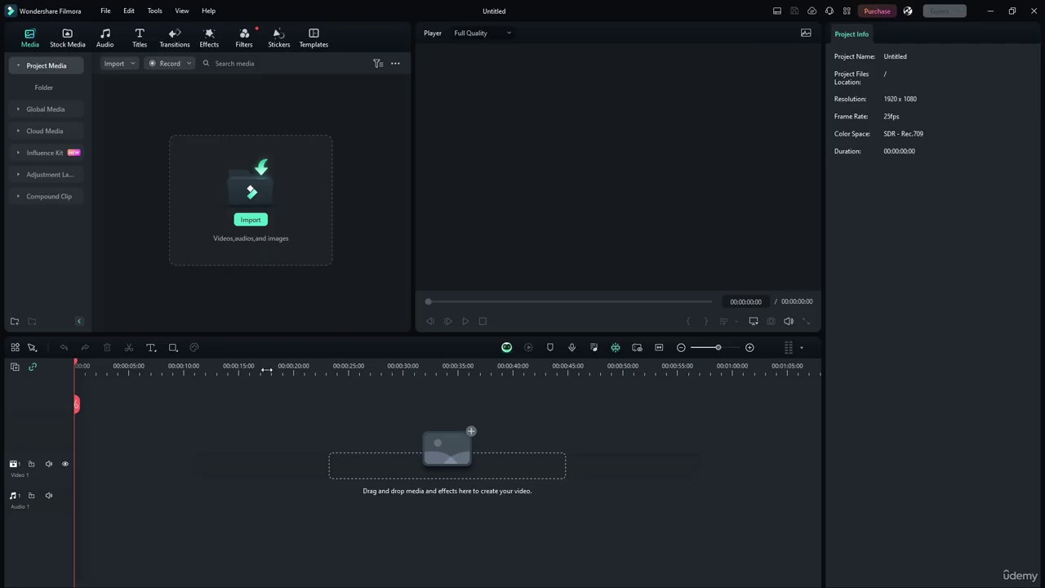
{"action": "left_click", "coordinate": [240, 370]}
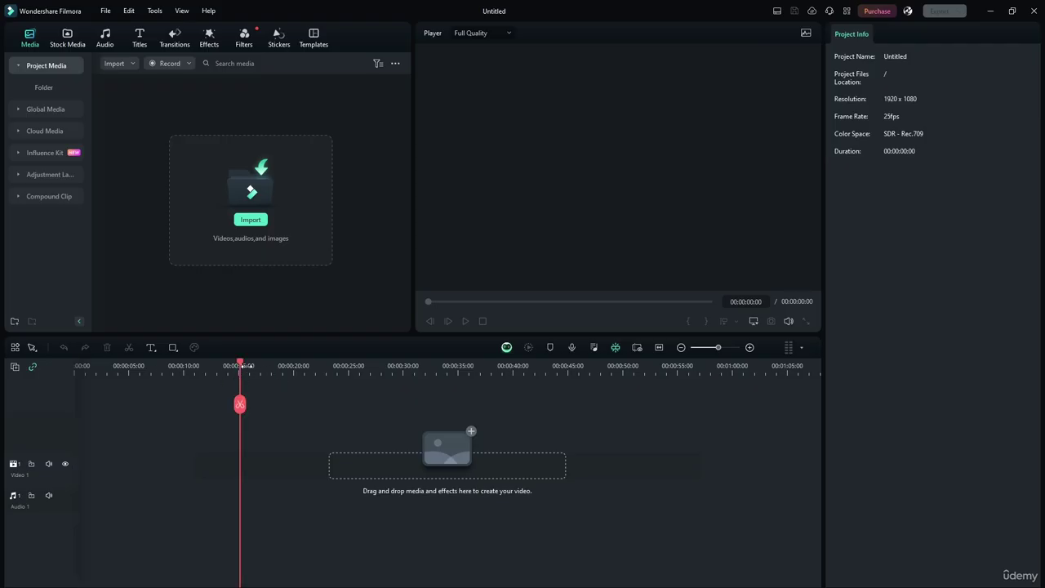
{"action": "left_click_drag", "start_coordinate": [241, 366], "coordinate": [3, 351]}
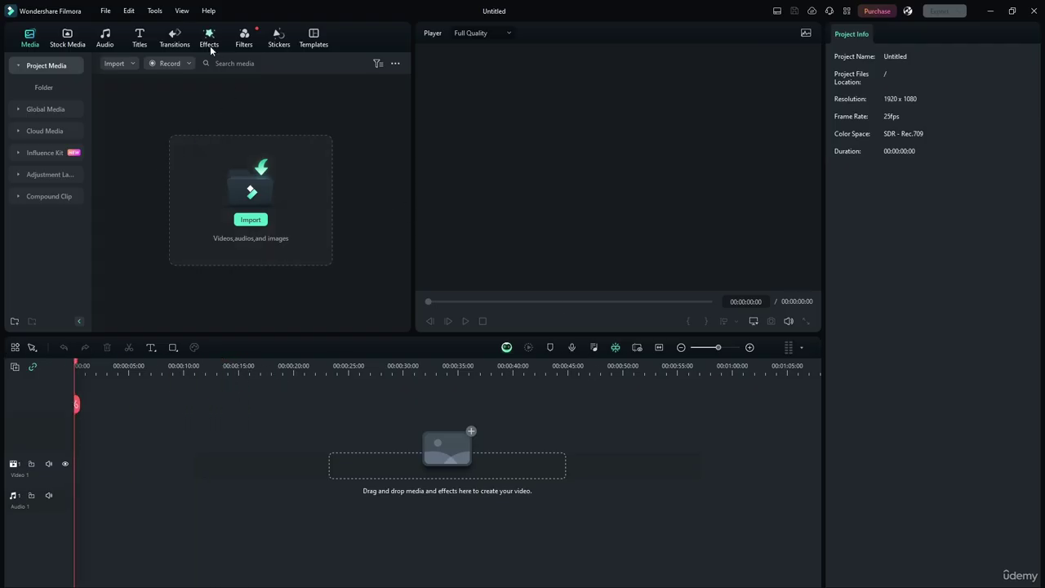
- Review the remaining view commands and the help resources, from the walkthrough to Filmora's social media links
{"action": "left_click", "coordinate": [183, 10]}
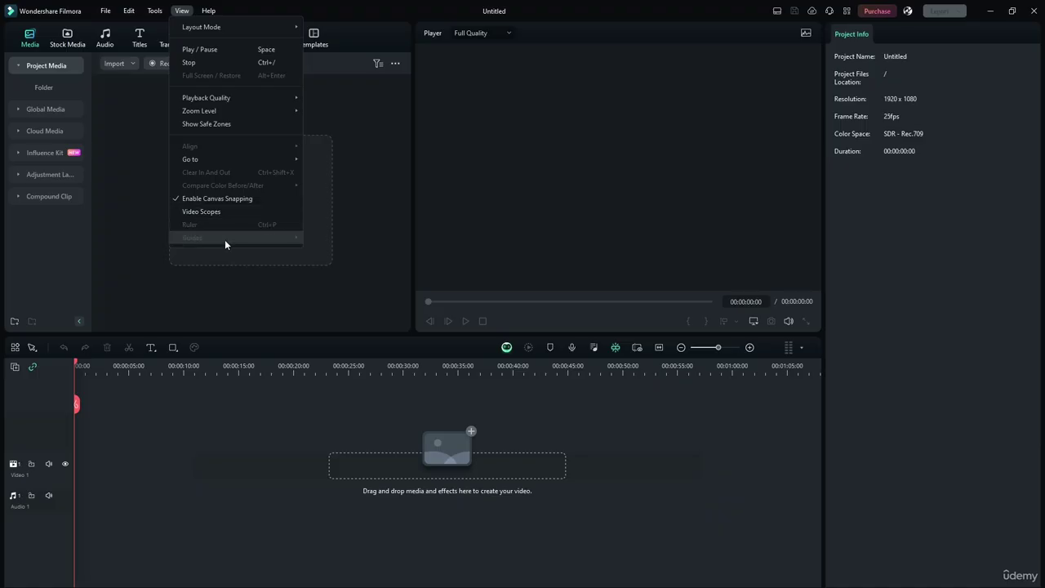
{"action": "mouse_move", "coordinate": [214, 14]}
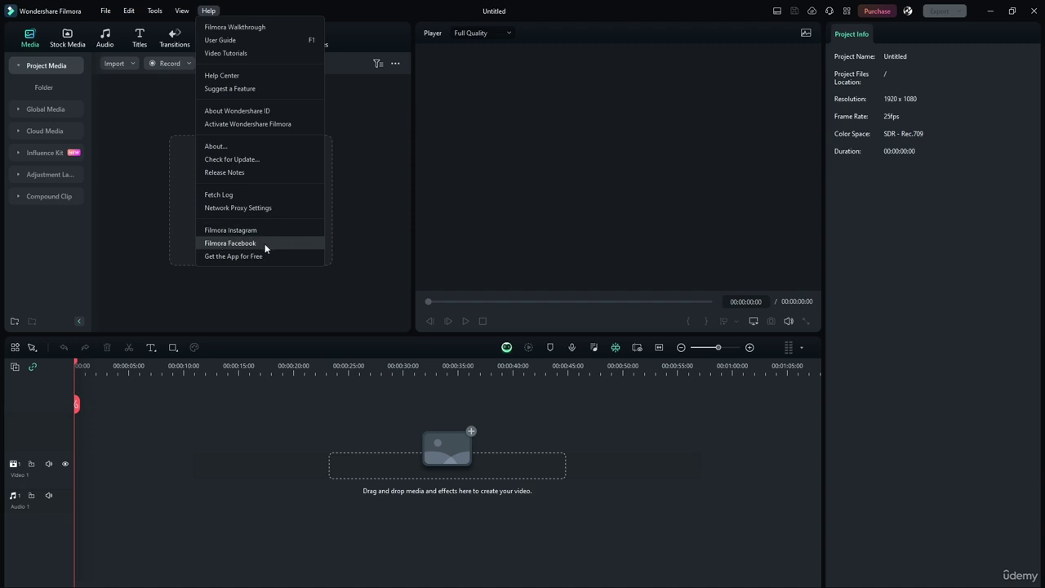
{"action": "left_click", "coordinate": [379, 235]}
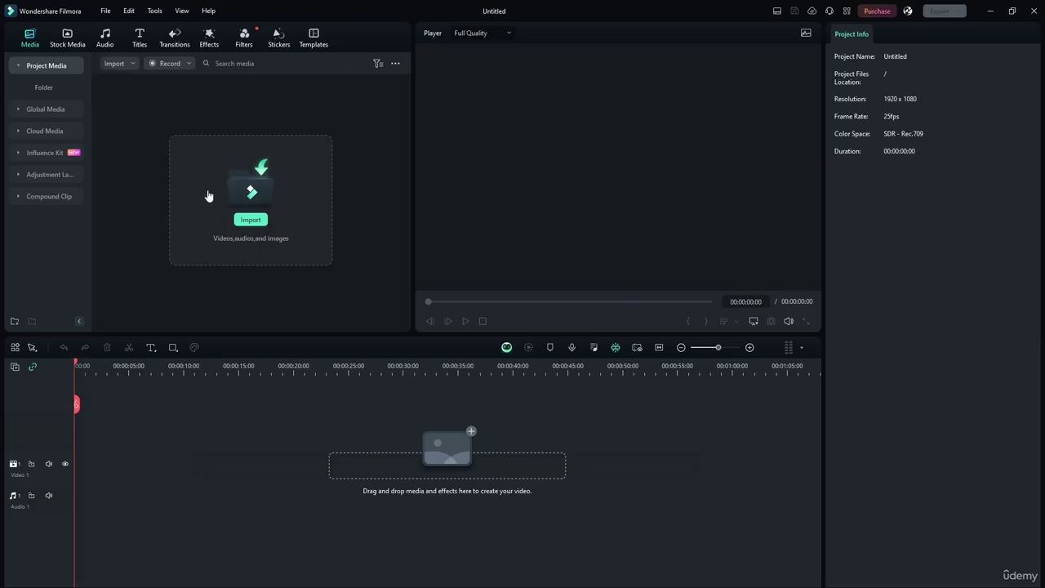
- Browse the Resources folder for importable media, show its files as tiles, and leave without importing anything
{"action": "left_click", "coordinate": [245, 221]}
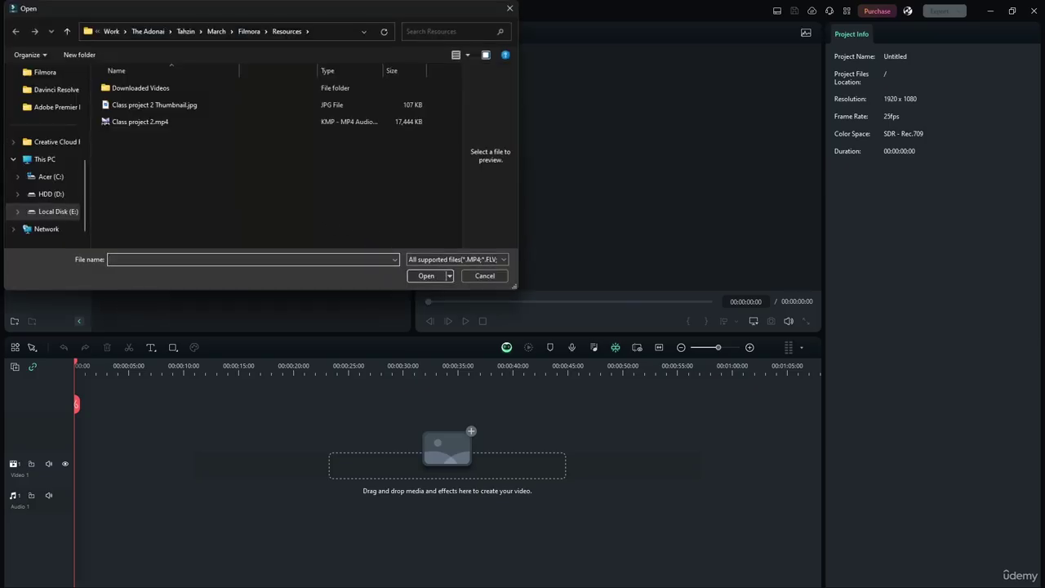
{"action": "right_click", "coordinate": [263, 198]}
{"action": "mouse_move", "coordinate": [278, 202]}
{"action": "left_click", "coordinate": [397, 275]}
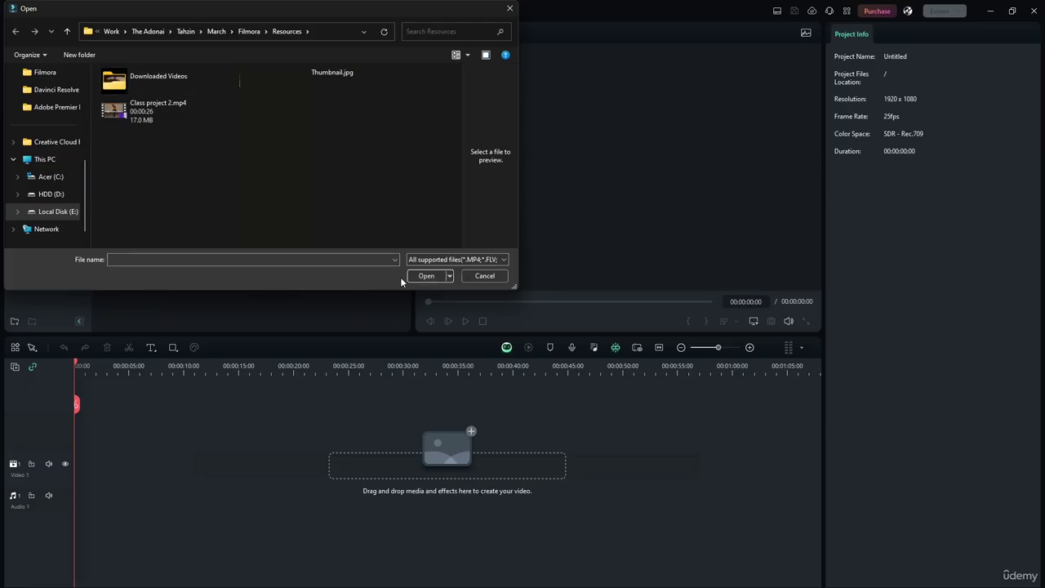
{"action": "left_click", "coordinate": [485, 276]}
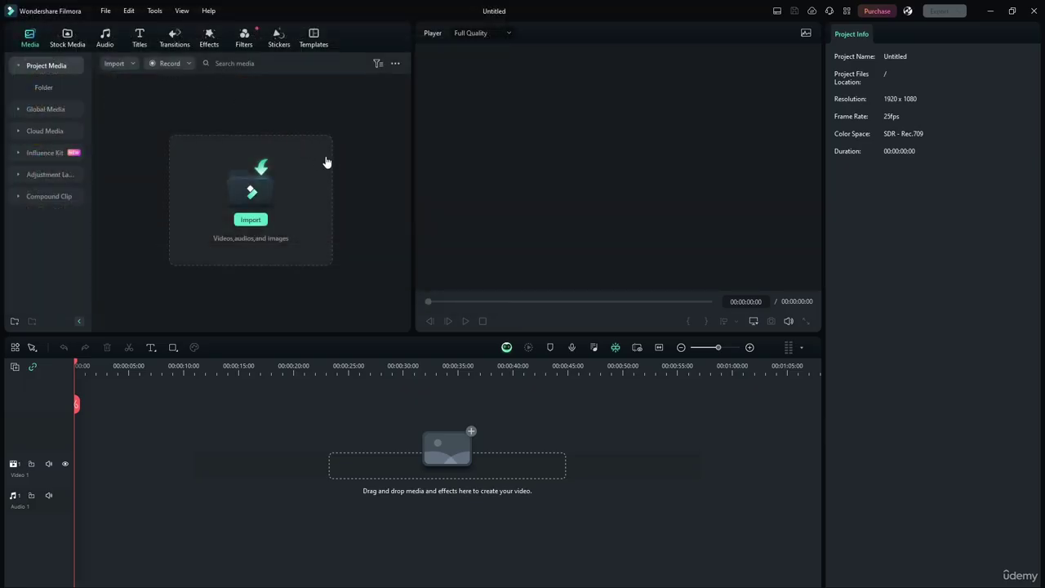
{"action": "left_click", "coordinate": [379, 205]}
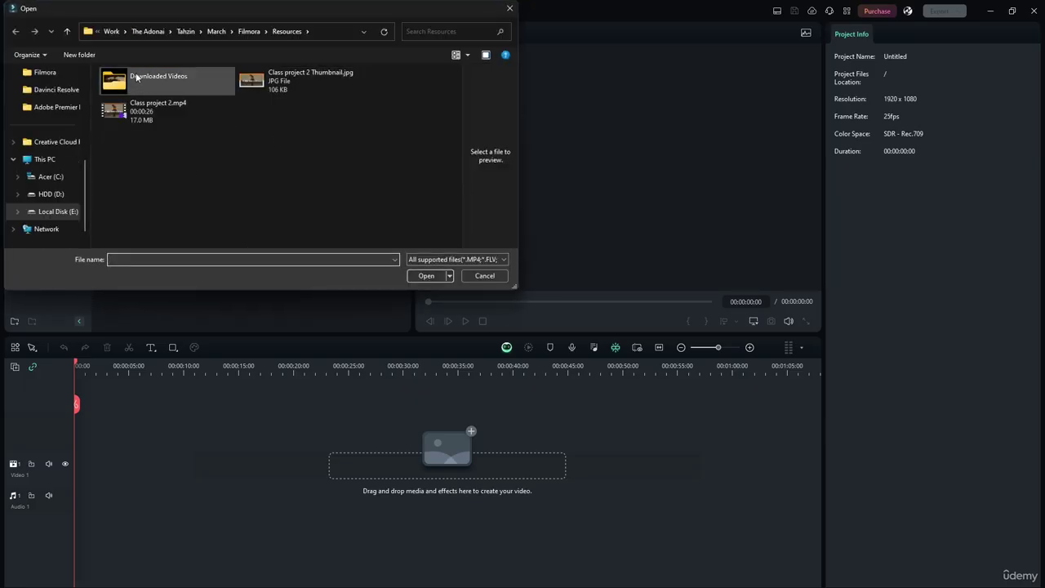
{"action": "left_click", "coordinate": [496, 275]}
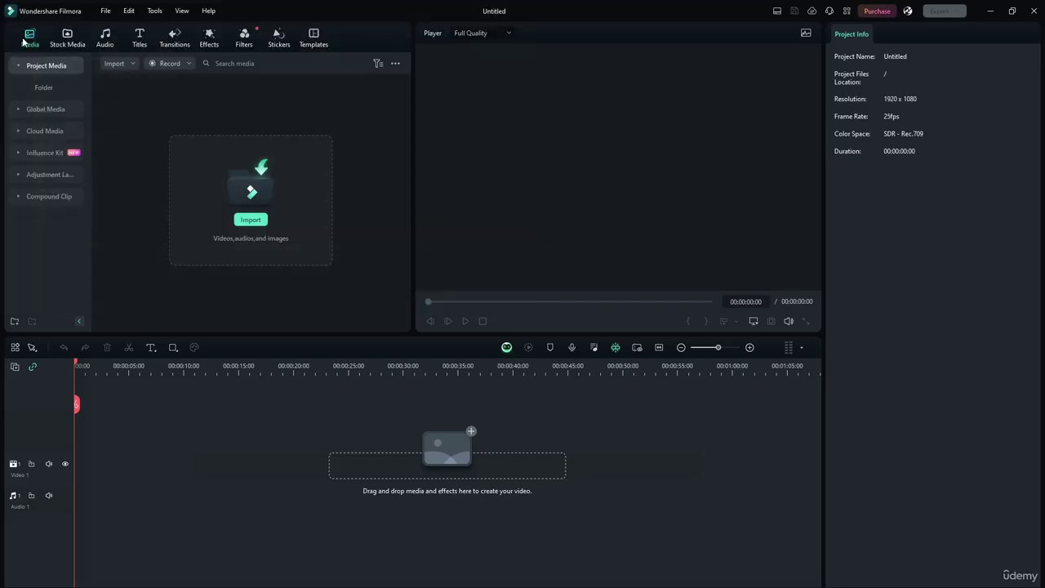
- Add a new folder under Project Media and keep its default name
{"action": "right_click", "coordinate": [45, 88]}
{"action": "left_click", "coordinate": [18, 87]}
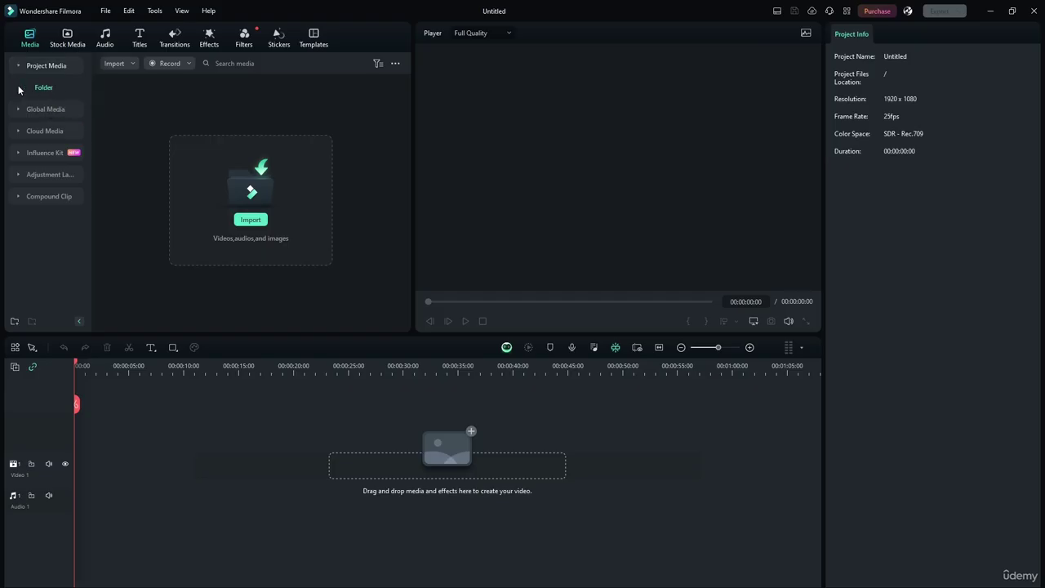
{"action": "left_click", "coordinate": [45, 65]}
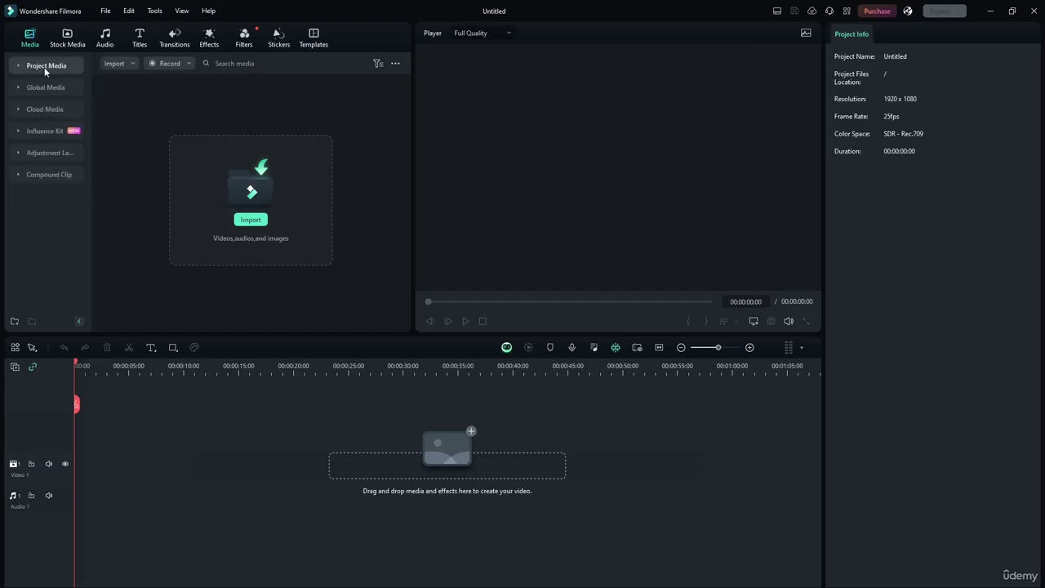
{"action": "left_click", "coordinate": [44, 67]}
{"action": "right_click", "coordinate": [26, 91]}
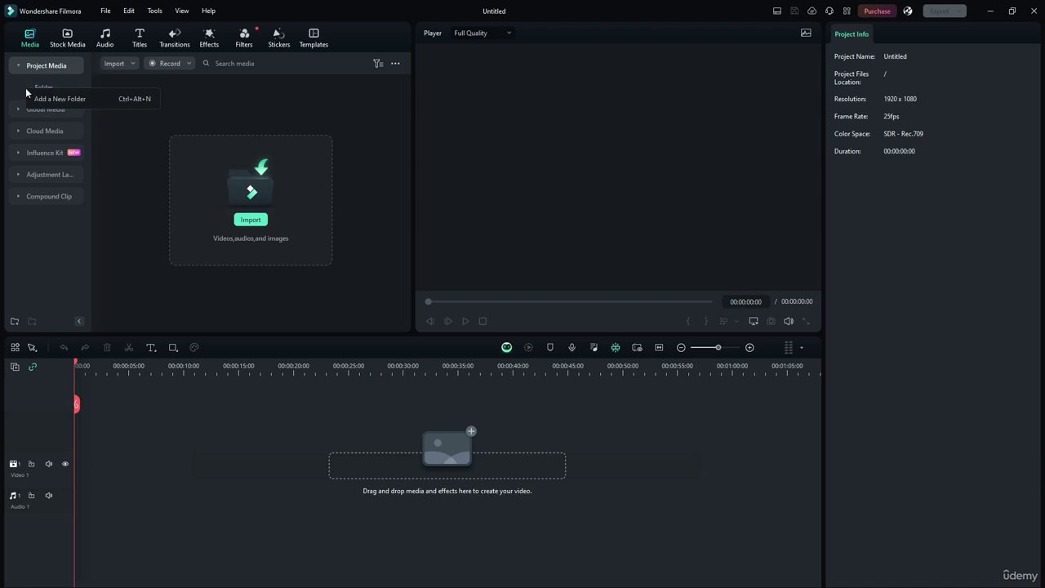
{"action": "left_click", "coordinate": [57, 99]}
{"action": "key", "text": "Return"}
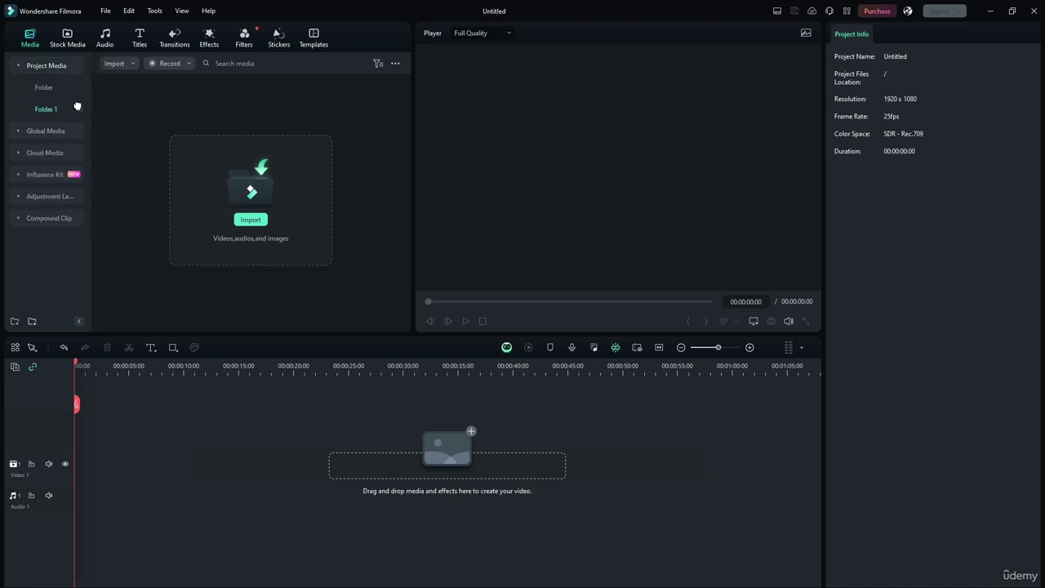
- Delete the folder named Folder from Project Media, keeping Folder 1
{"action": "left_click_drag", "start_coordinate": [79, 106], "coordinate": [85, 87]}
{"action": "left_click", "coordinate": [43, 111]}
{"action": "key", "text": "Delete"}
{"action": "left_click", "coordinate": [580, 300]}
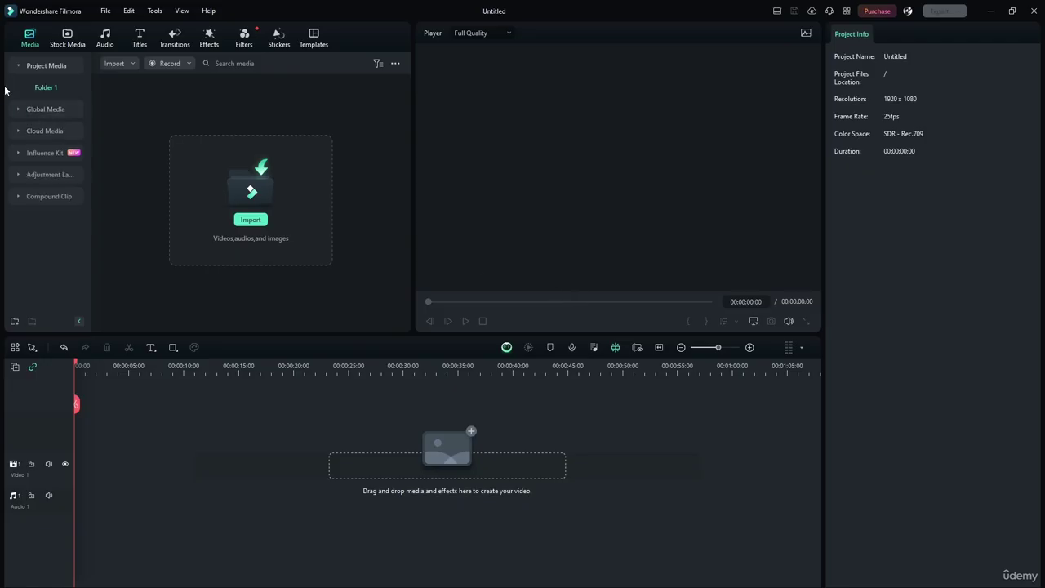
- Look through the Global Media folder, the cloud media area, and the Influence Kit's creation options and saved files
{"action": "left_click", "coordinate": [16, 111]}
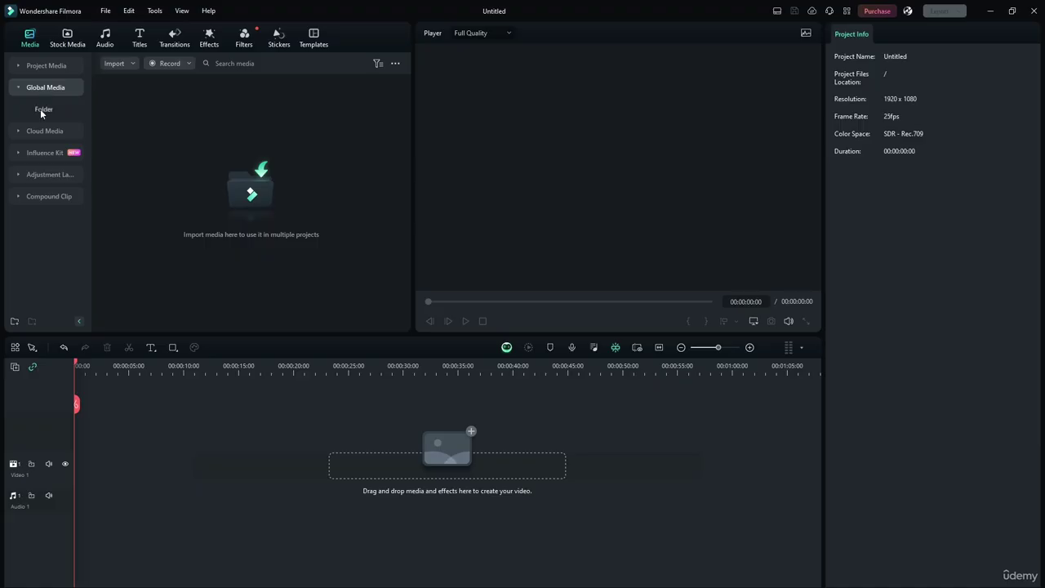
{"action": "left_click", "coordinate": [41, 111]}
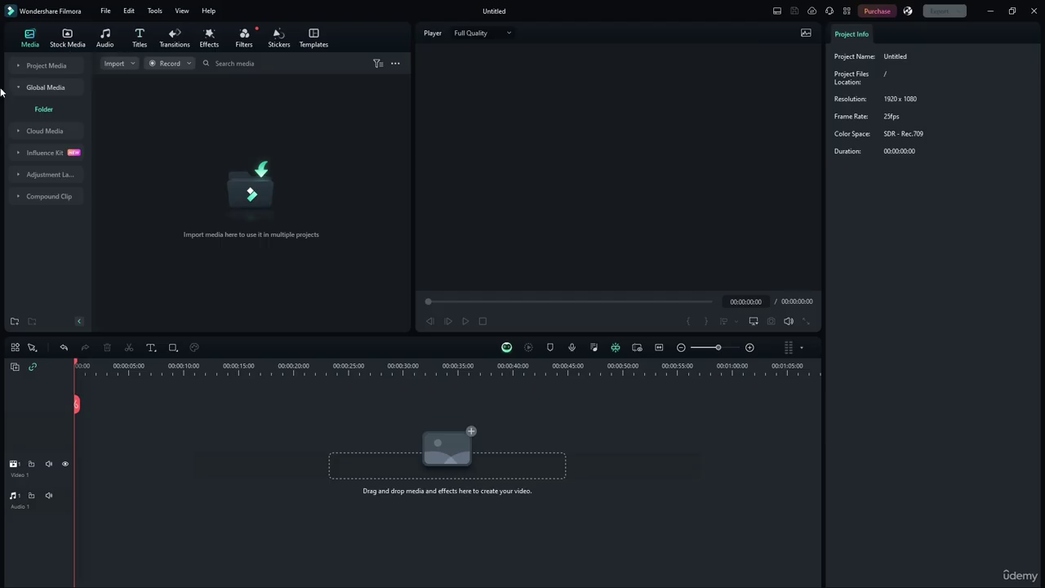
{"action": "left_click", "coordinate": [41, 132]}
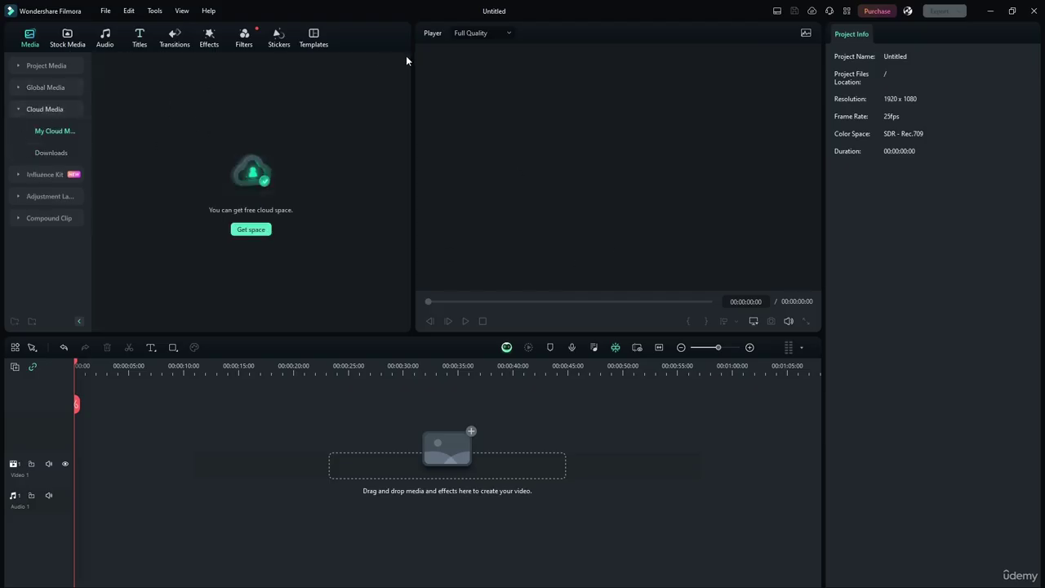
{"action": "left_click", "coordinate": [13, 175]}
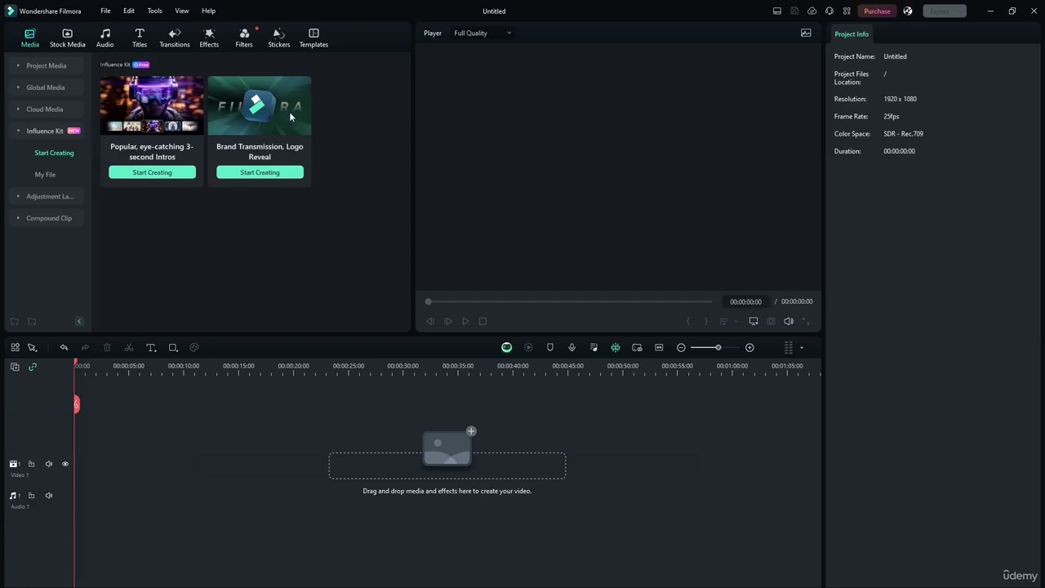
{"action": "left_click", "coordinate": [45, 174]}
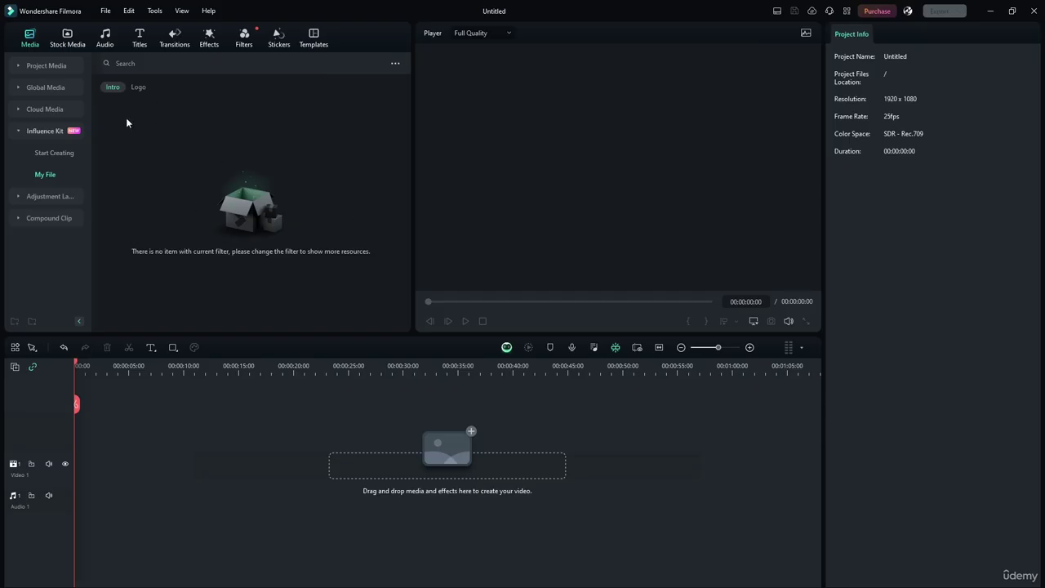
- Look at the preset and custom adjustment layers and the custom compound clips
{"action": "left_click", "coordinate": [33, 197]}
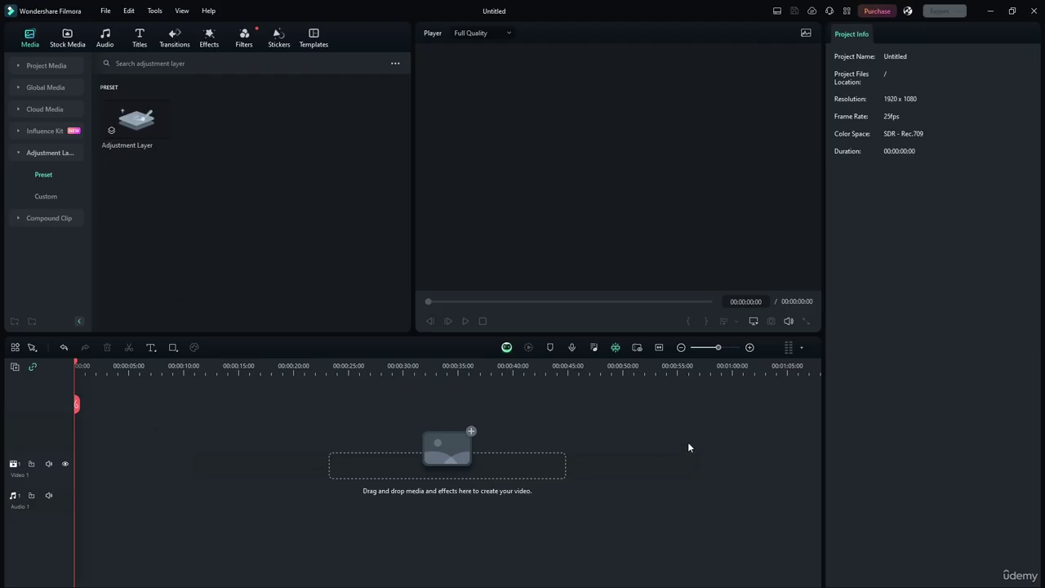
{"action": "left_click_drag", "start_coordinate": [86, 360], "coordinate": [214, 363]}
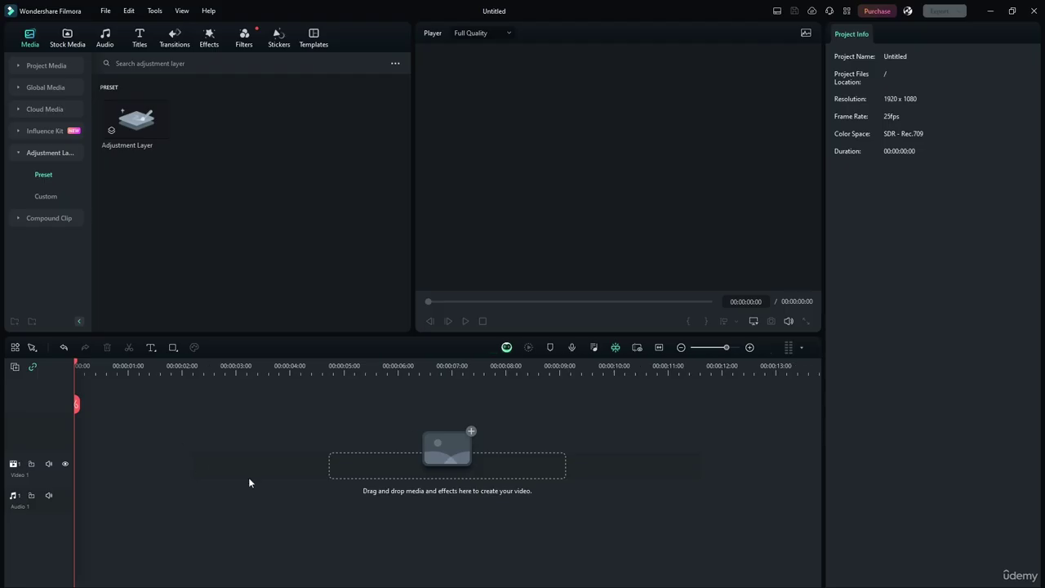
{"action": "left_click", "coordinate": [44, 196]}
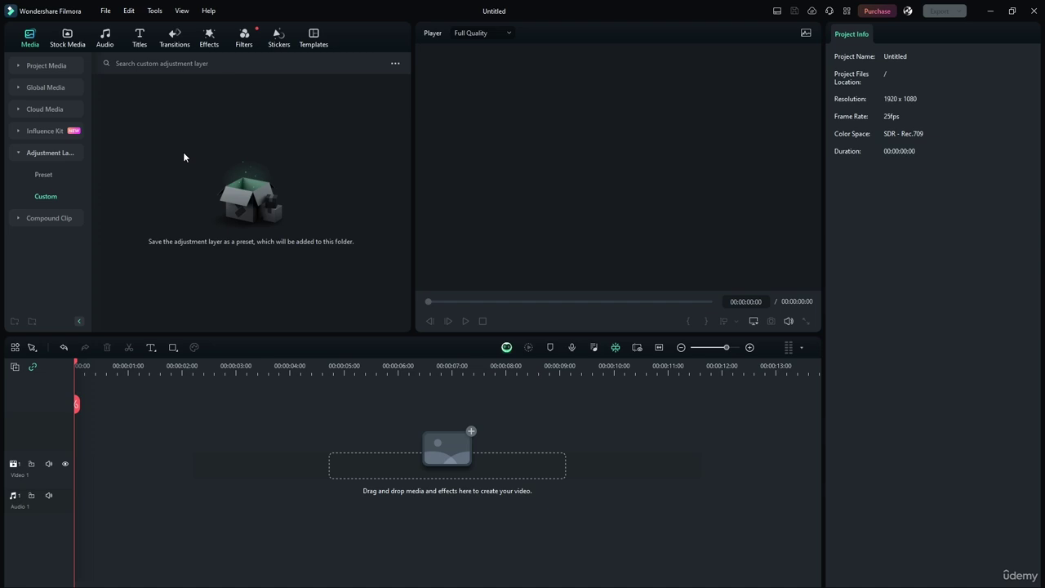
{"action": "left_click", "coordinate": [16, 221]}
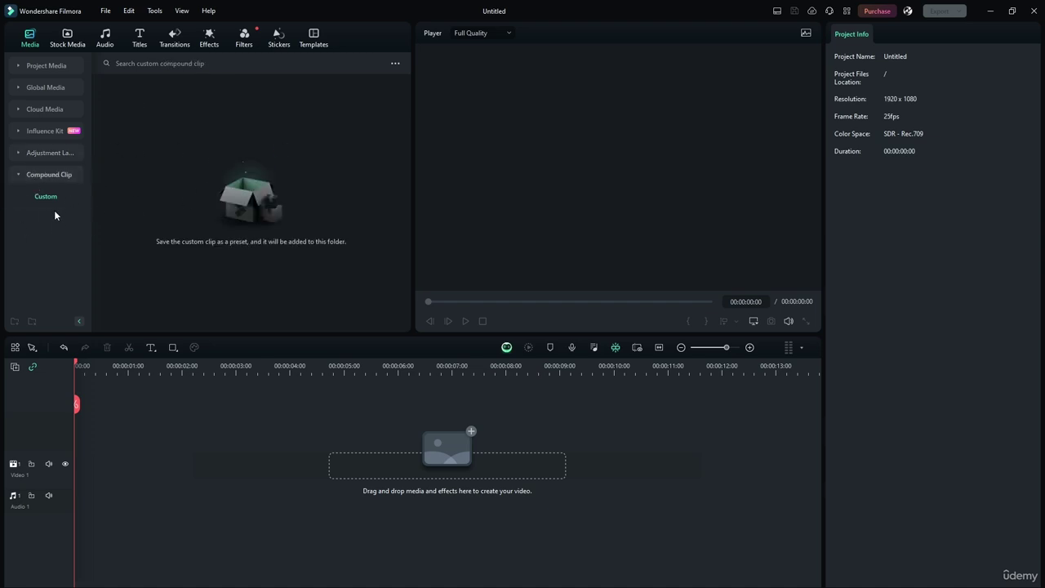
- Switch to the stock media library and review its favorites and downloaded items
{"action": "left_click", "coordinate": [68, 41]}
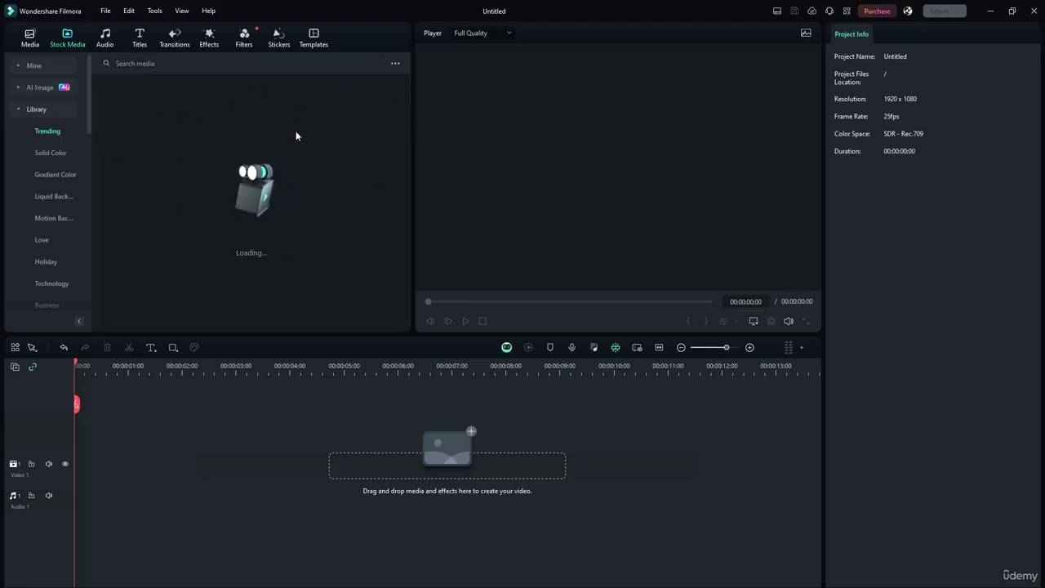
{"action": "scroll", "coordinate": [65, 163], "scroll_direction": "down", "scroll_amount": 6}
{"action": "scroll", "coordinate": [63, 197], "scroll_direction": "up", "scroll_amount": 6}
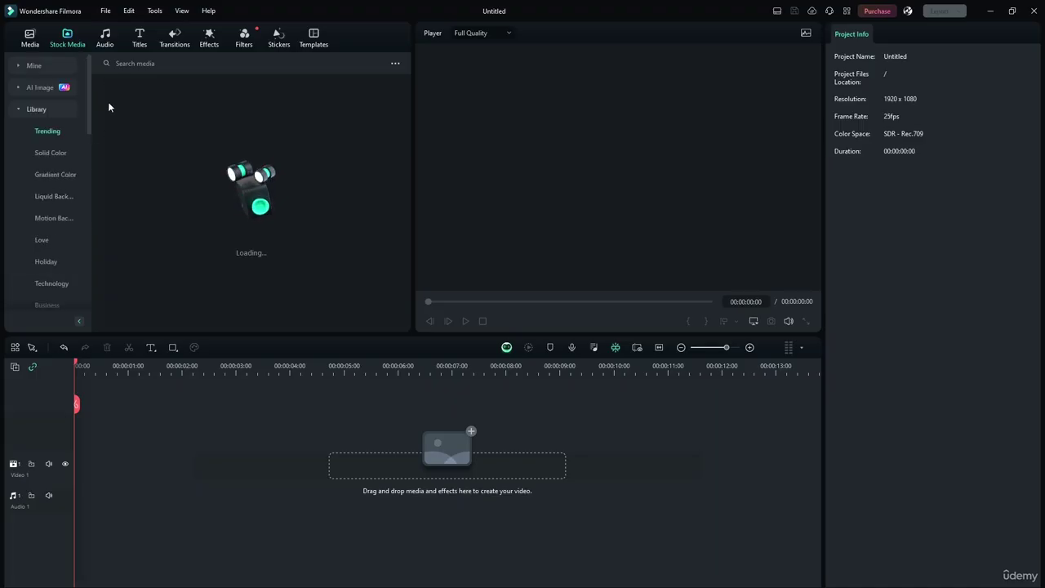
{"action": "left_click", "coordinate": [21, 109]}
{"action": "left_click", "coordinate": [7, 65]}
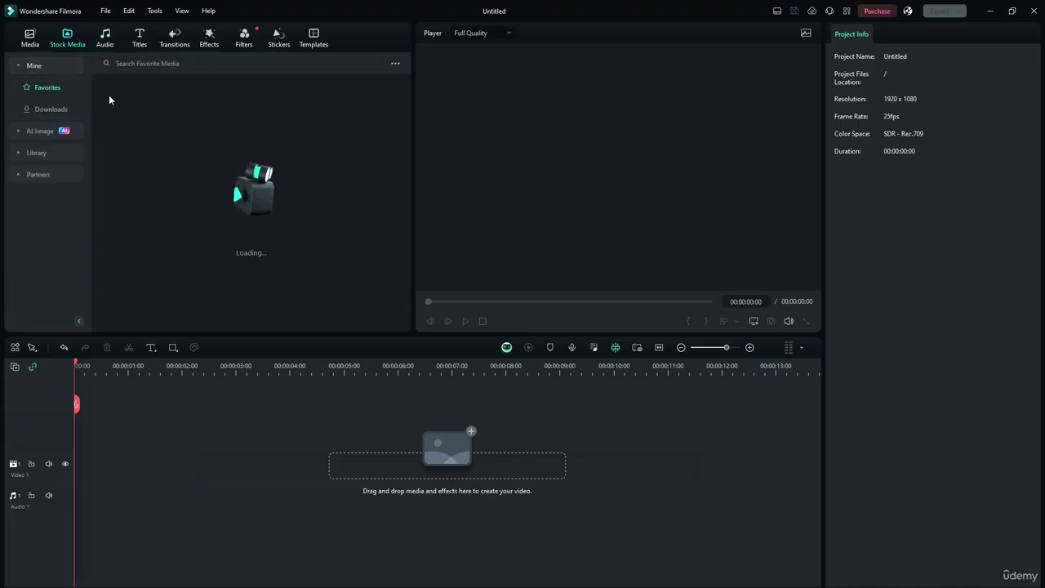
{"action": "left_click", "coordinate": [17, 66]}
{"action": "left_click", "coordinate": [18, 66]}
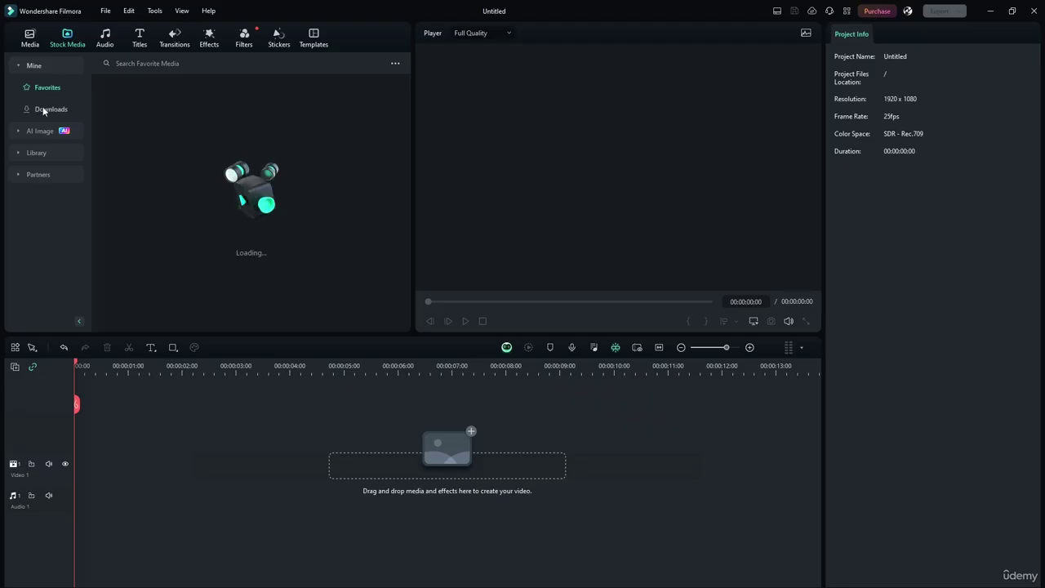
{"action": "left_click", "coordinate": [51, 108]}
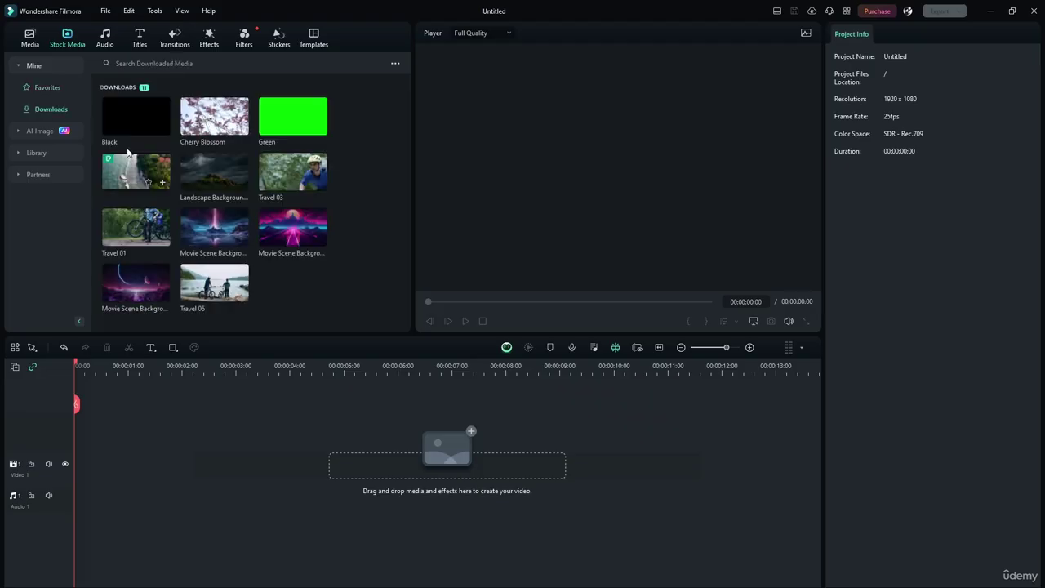
{"action": "left_click", "coordinate": [54, 89]}
{"action": "left_click", "coordinate": [43, 110]}
{"action": "scroll", "coordinate": [192, 285], "scroll_direction": "down", "scroll_amount": 1}
{"action": "scroll", "coordinate": [324, 141], "scroll_direction": "up", "scroll_amount": 1}
- Look at the AI Image generation tool and its collection of generated images
{"action": "left_click", "coordinate": [37, 131]}
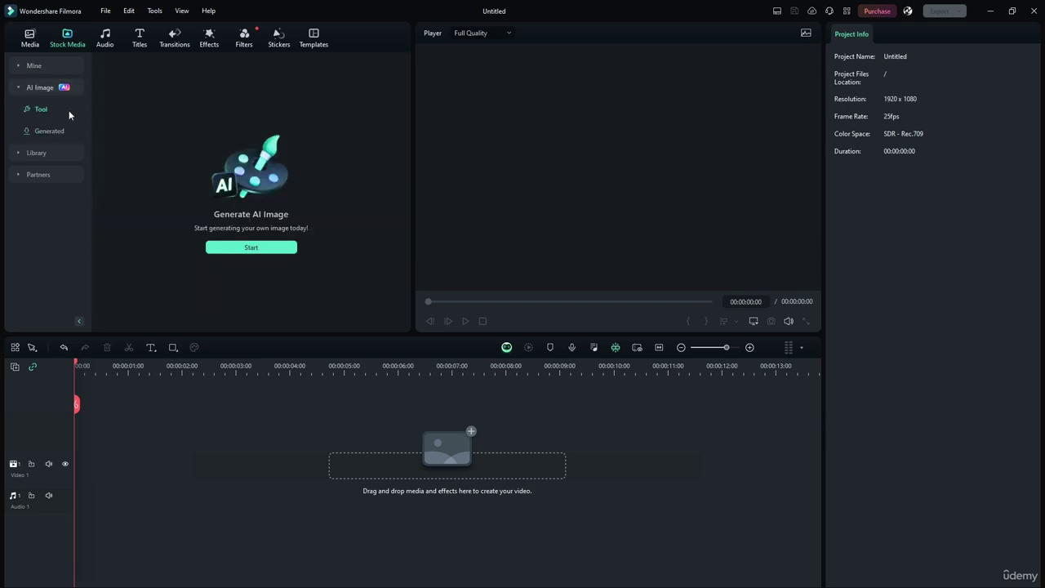
{"action": "left_click", "coordinate": [45, 132]}
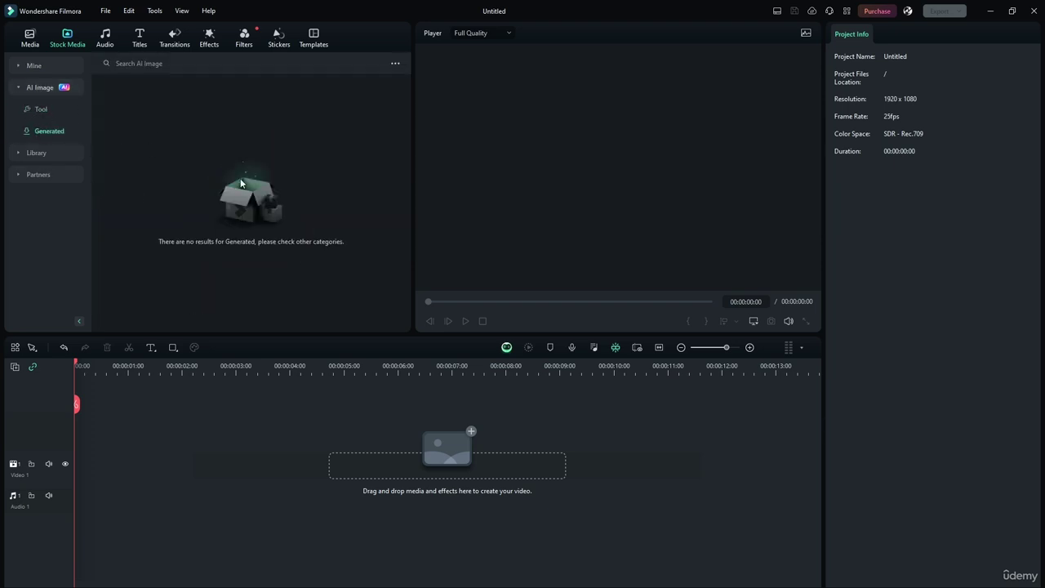
{"action": "left_click", "coordinate": [40, 108]}
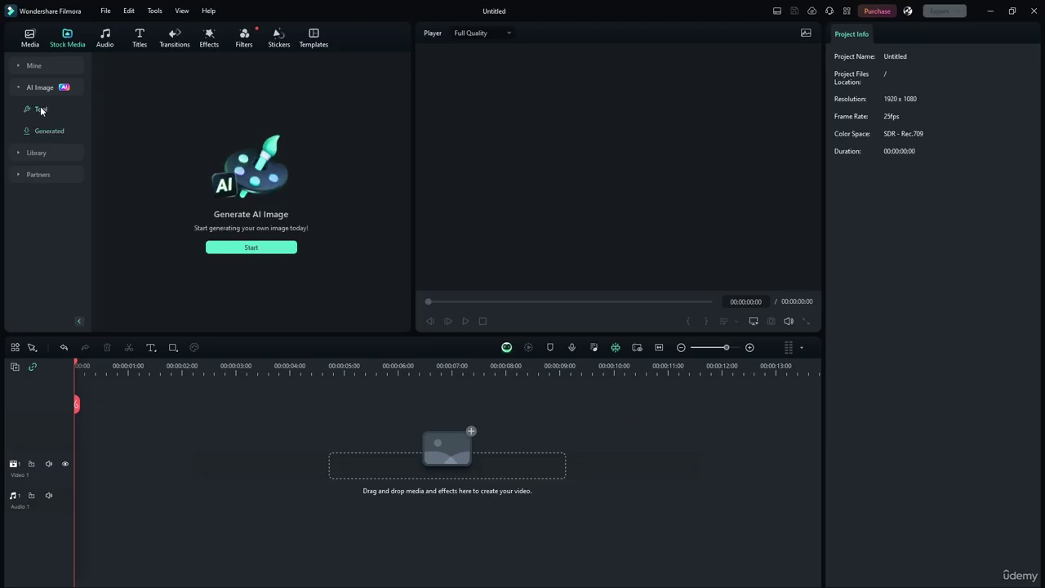
- Browse the Trending category of the stock media library
{"action": "left_click", "coordinate": [33, 152]}
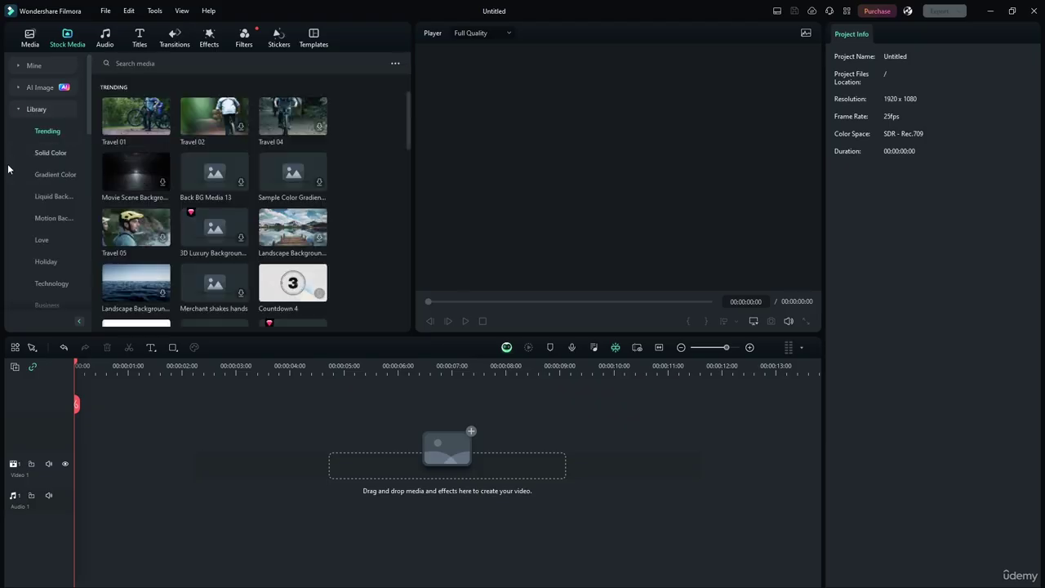
{"action": "scroll", "coordinate": [223, 168], "scroll_direction": "down", "scroll_amount": 5}
{"action": "left_click", "coordinate": [61, 131]}
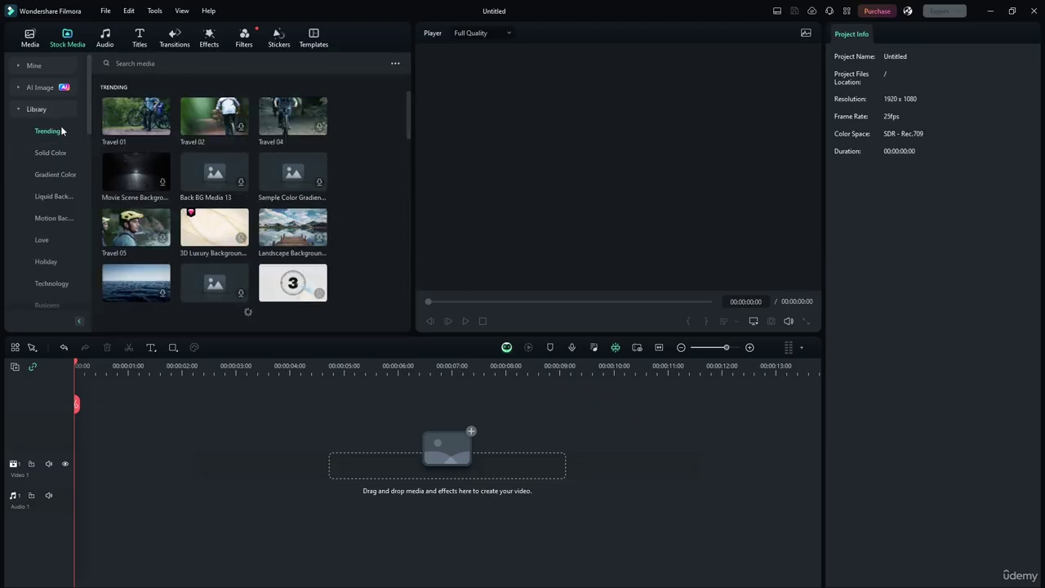
{"action": "scroll", "coordinate": [269, 208], "scroll_direction": "down", "scroll_amount": 5}
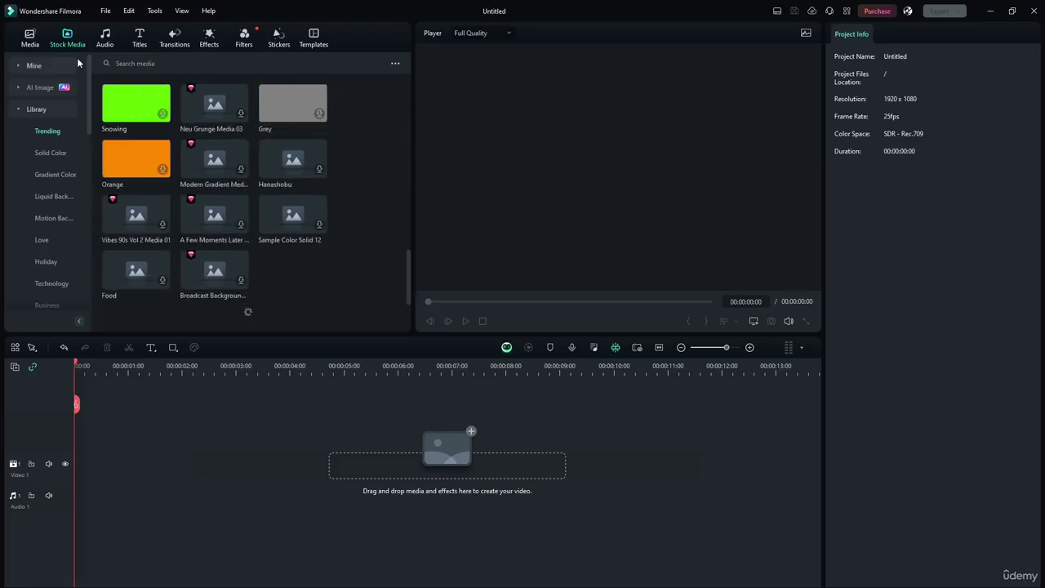
{"action": "scroll", "coordinate": [182, 166], "scroll_direction": "up", "scroll_amount": 5}
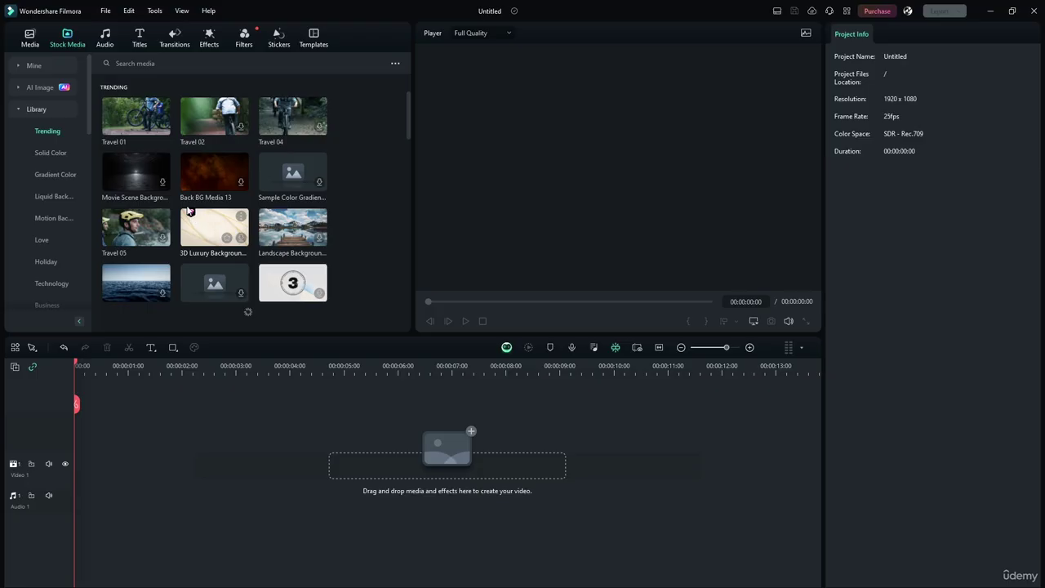
- Review the audio library's categories, including the AI Music generation tool
{"action": "left_click", "coordinate": [105, 38]}
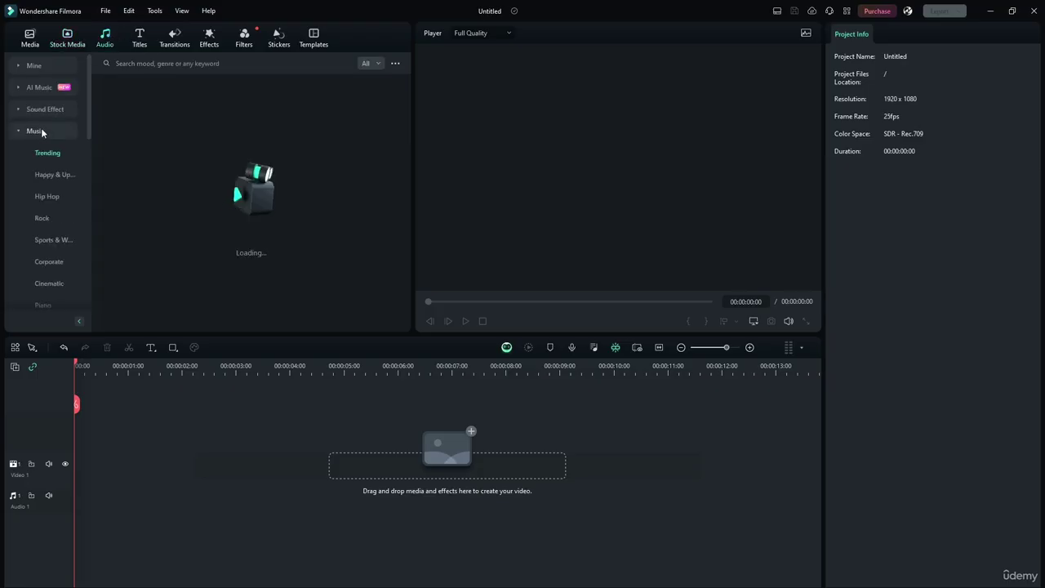
{"action": "scroll", "coordinate": [41, 127], "scroll_direction": "down", "scroll_amount": 3}
{"action": "scroll", "coordinate": [25, 124], "scroll_direction": "up", "scroll_amount": 3}
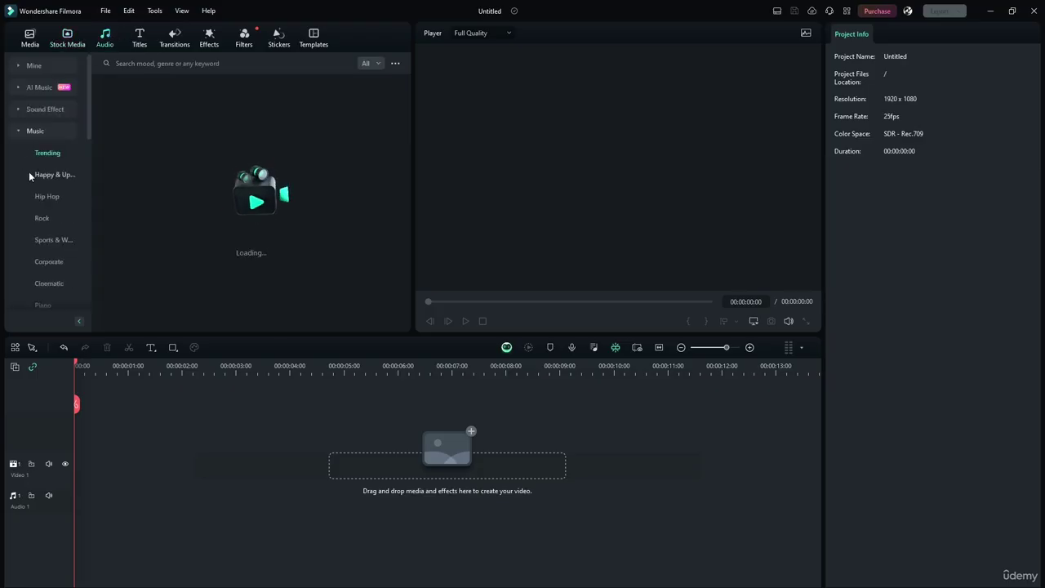
{"action": "left_click", "coordinate": [24, 131]}
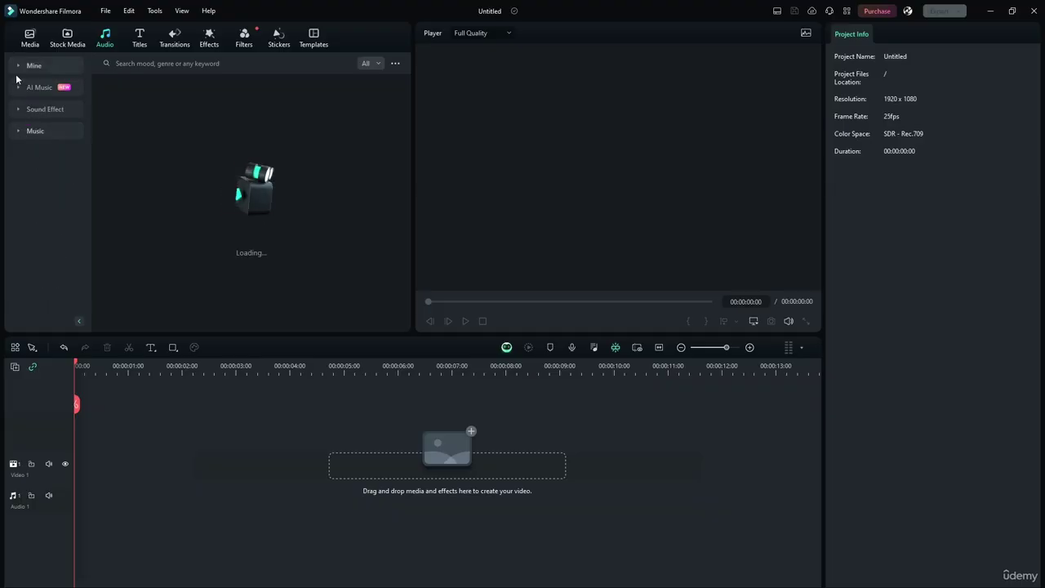
{"action": "left_click", "coordinate": [18, 72]}
{"action": "left_click", "coordinate": [18, 70]}
{"action": "left_click", "coordinate": [19, 88]}
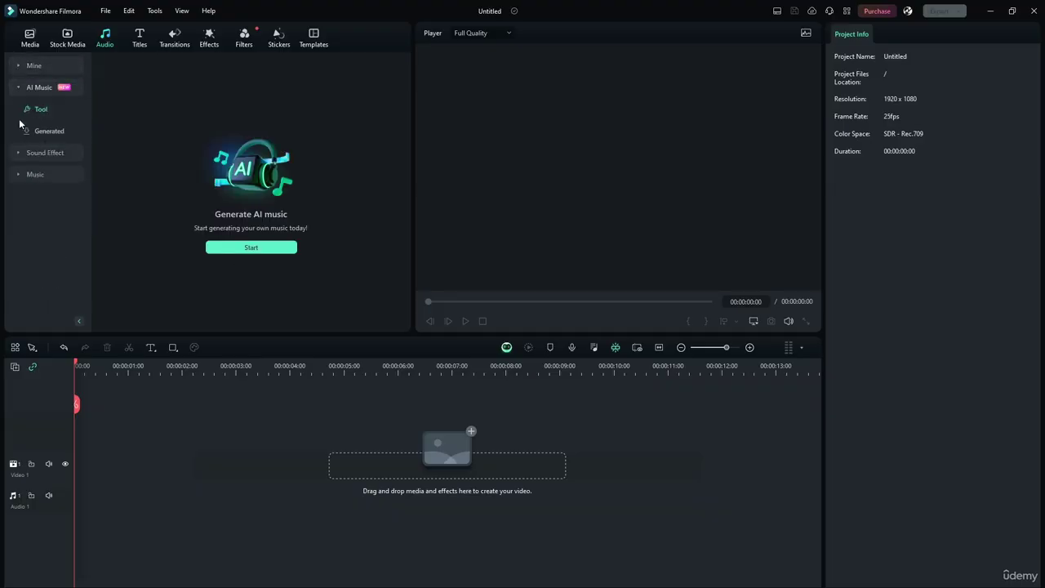
{"action": "left_click", "coordinate": [17, 88]}
- Check the favorite music and sound effects, then the downloaded music, and collapse the personal audio category
{"action": "left_click", "coordinate": [23, 67]}
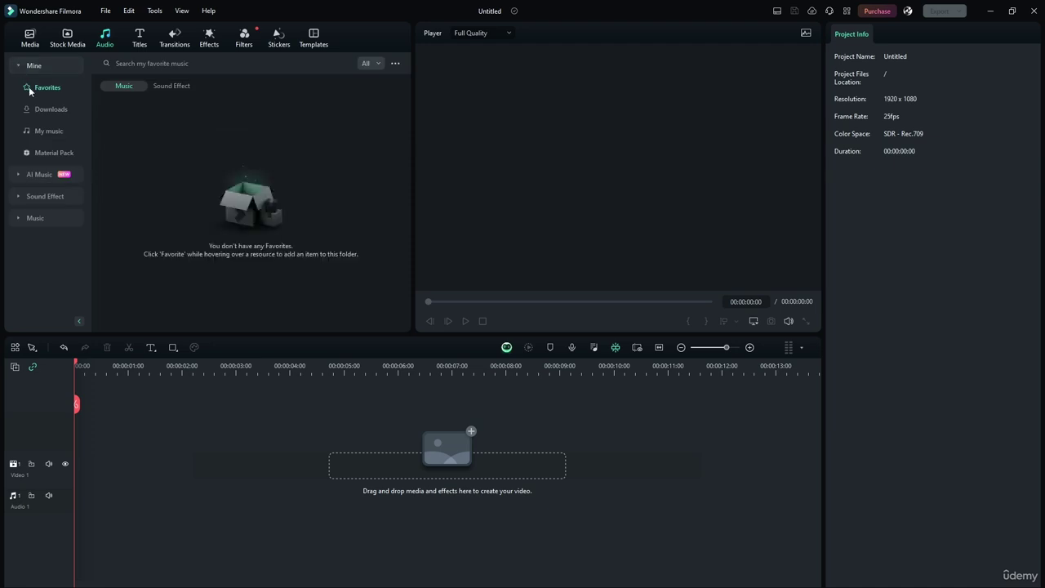
{"action": "left_click", "coordinate": [170, 91]}
{"action": "left_click", "coordinate": [118, 89]}
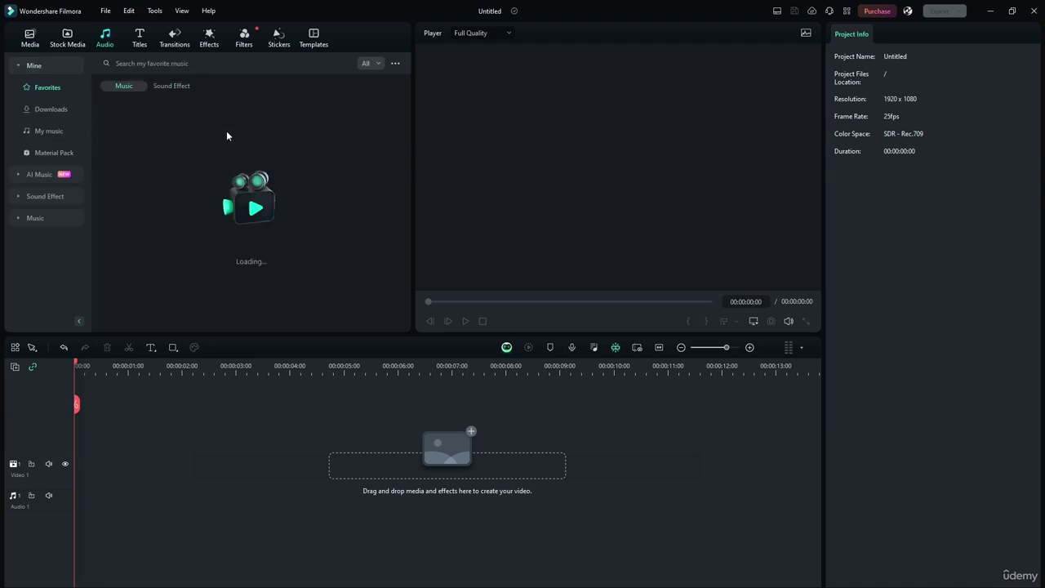
{"action": "left_click", "coordinate": [42, 107]}
{"action": "scroll", "coordinate": [255, 130], "scroll_direction": "down", "scroll_amount": 1}
{"action": "scroll", "coordinate": [163, 145], "scroll_direction": "up", "scroll_amount": 1}
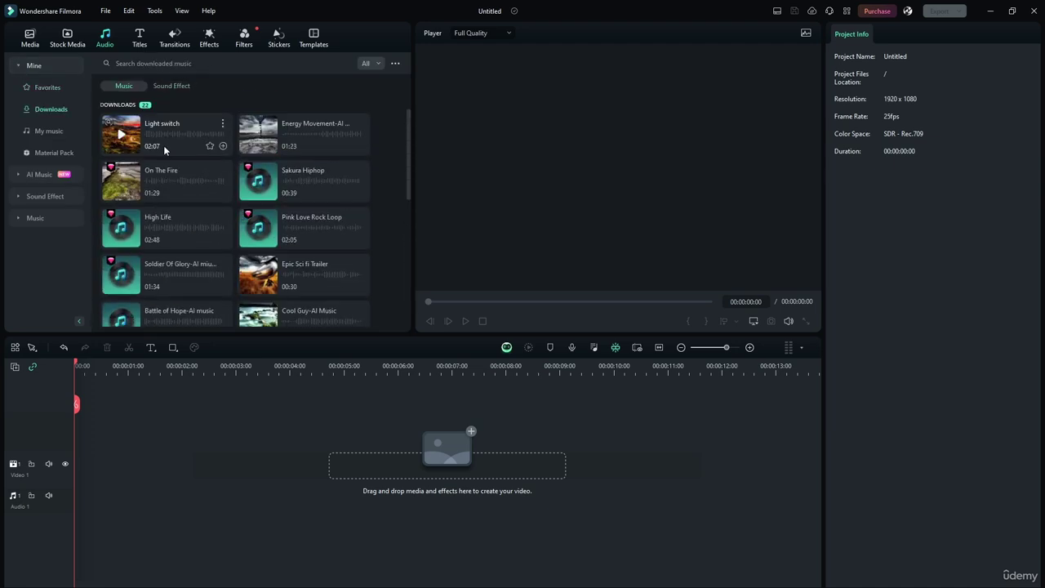
{"action": "left_click", "coordinate": [16, 88]}
{"action": "left_click", "coordinate": [21, 68]}
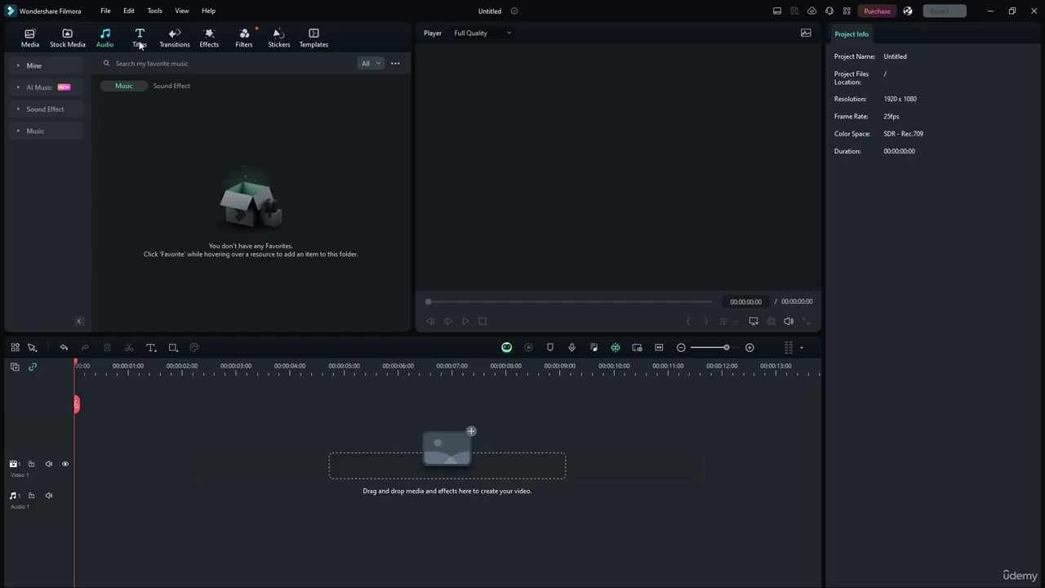
- View the title categories and look through the full list of transition categories
{"action": "left_click", "coordinate": [140, 41]}
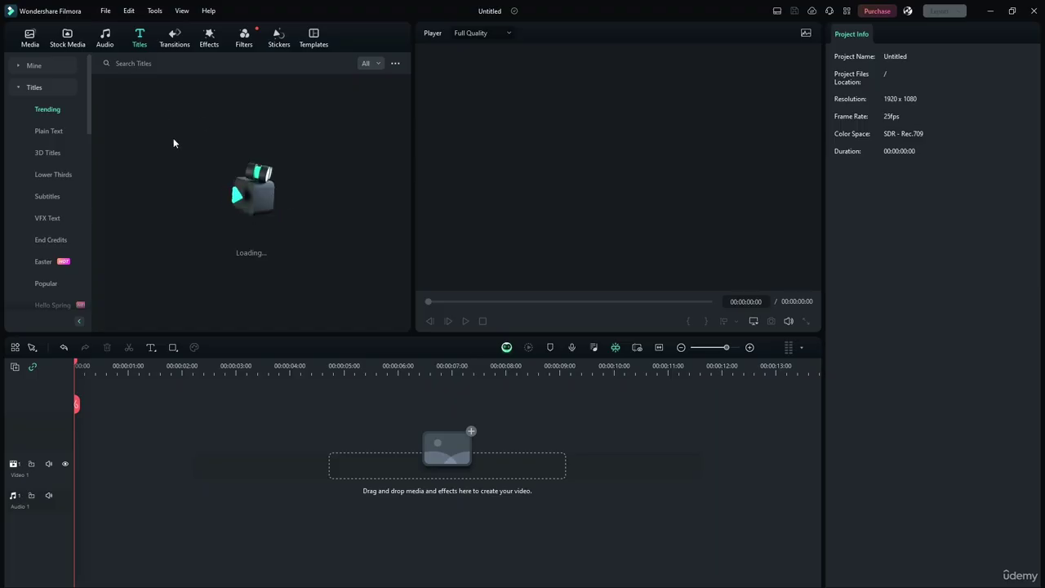
{"action": "left_click", "coordinate": [183, 35]}
{"action": "scroll", "coordinate": [42, 112], "scroll_direction": "down", "scroll_amount": 5}
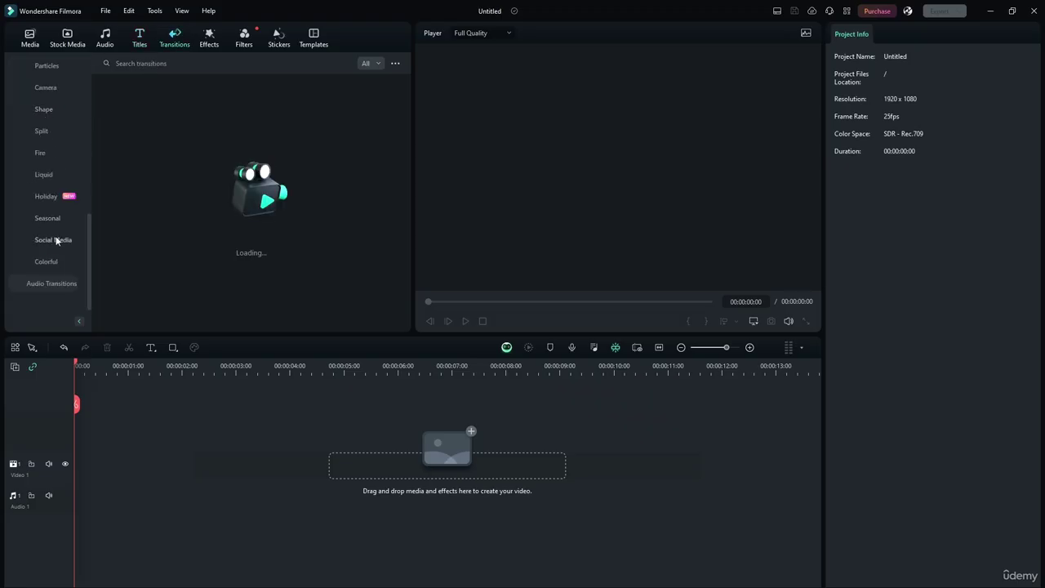
{"action": "scroll", "coordinate": [48, 228], "scroll_direction": "up", "scroll_amount": 5}
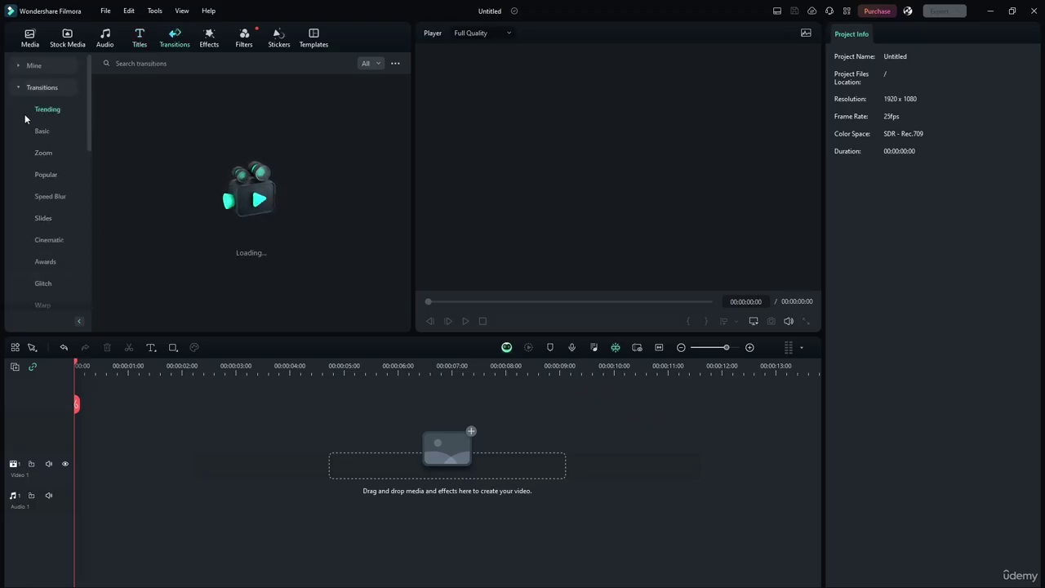
- Browse the downloaded transitions in the personal collection
{"action": "left_click", "coordinate": [42, 87]}
{"action": "left_click", "coordinate": [34, 65]}
{"action": "left_click", "coordinate": [46, 109]}
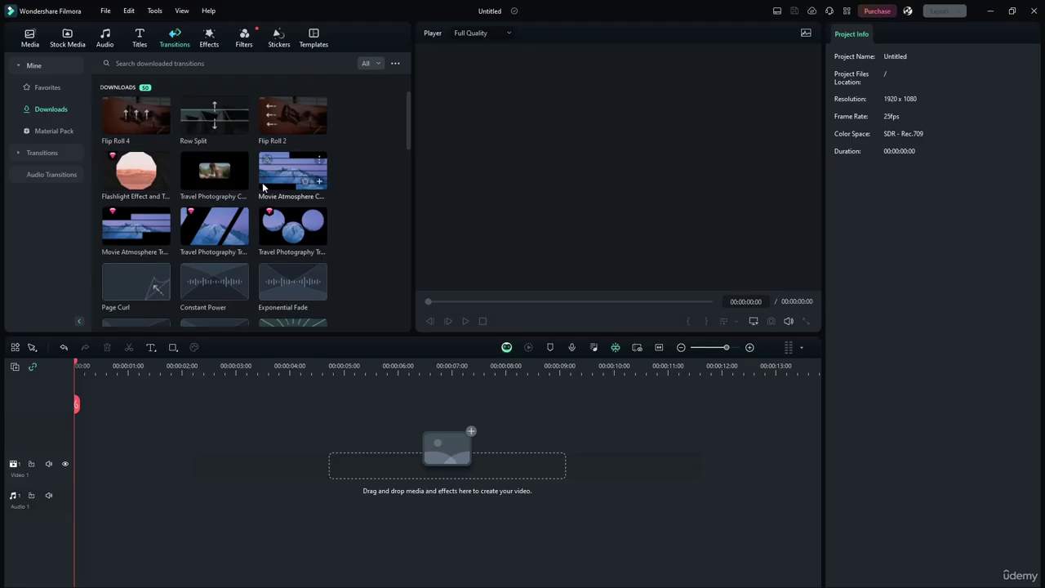
{"action": "scroll", "coordinate": [268, 185], "scroll_direction": "down", "scroll_amount": 10}
{"action": "scroll", "coordinate": [277, 229], "scroll_direction": "up", "scroll_amount": 2}
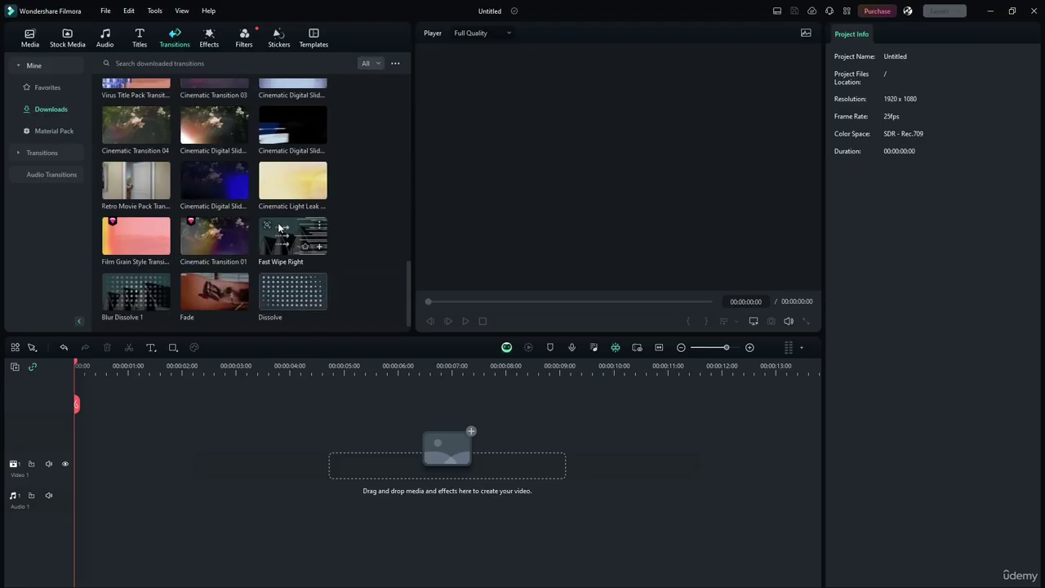
- Switch from transitions to the effects library and browse the downloaded effects in the personal collection
{"action": "scroll", "coordinate": [278, 222], "scroll_direction": "up", "scroll_amount": 10}
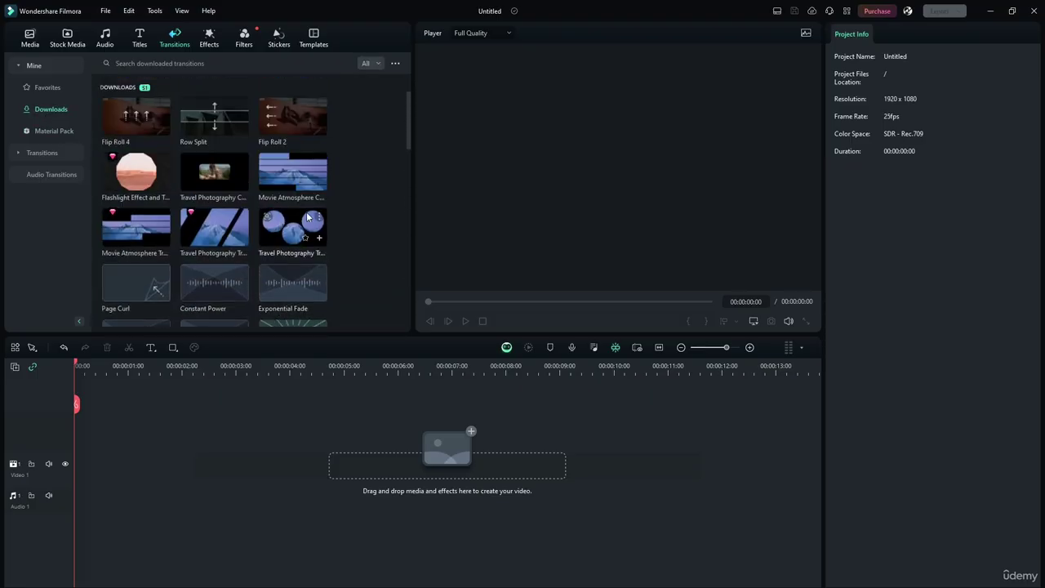
{"action": "left_click", "coordinate": [204, 40]}
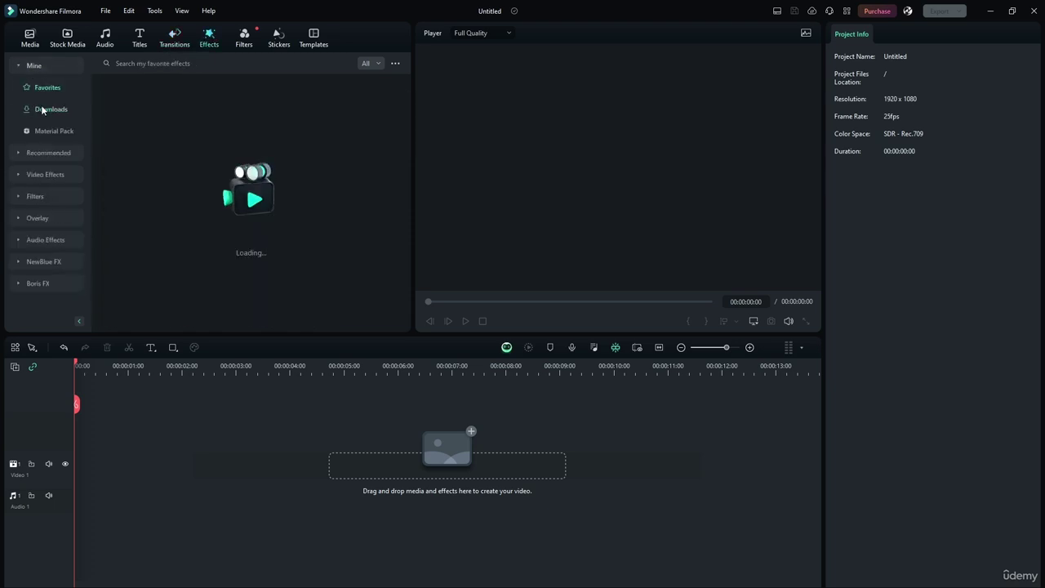
{"action": "left_click", "coordinate": [41, 110]}
{"action": "scroll", "coordinate": [210, 183], "scroll_direction": "down", "scroll_amount": 5}
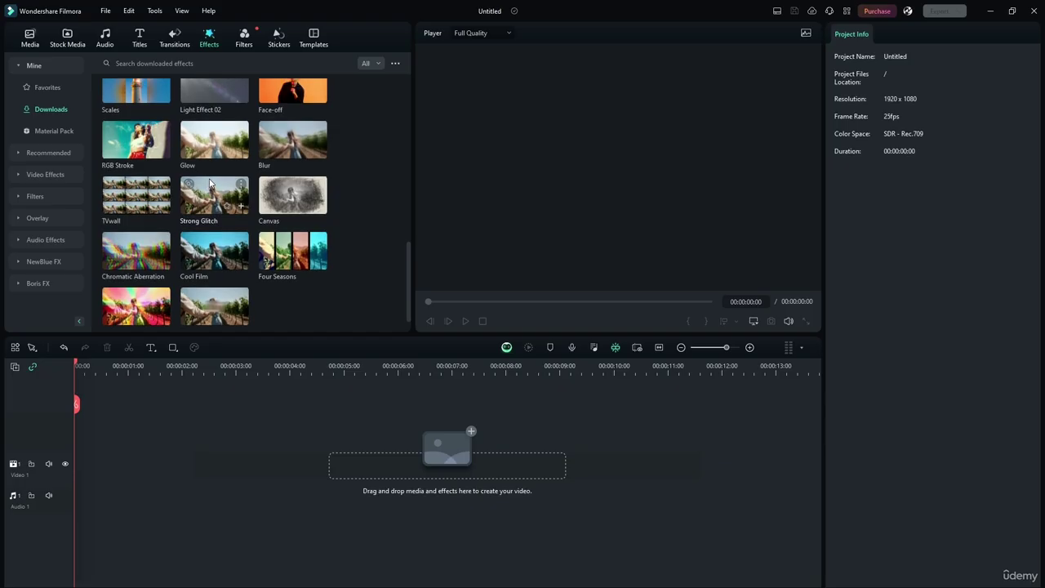
{"action": "scroll", "coordinate": [210, 183], "scroll_direction": "up", "scroll_amount": 10}
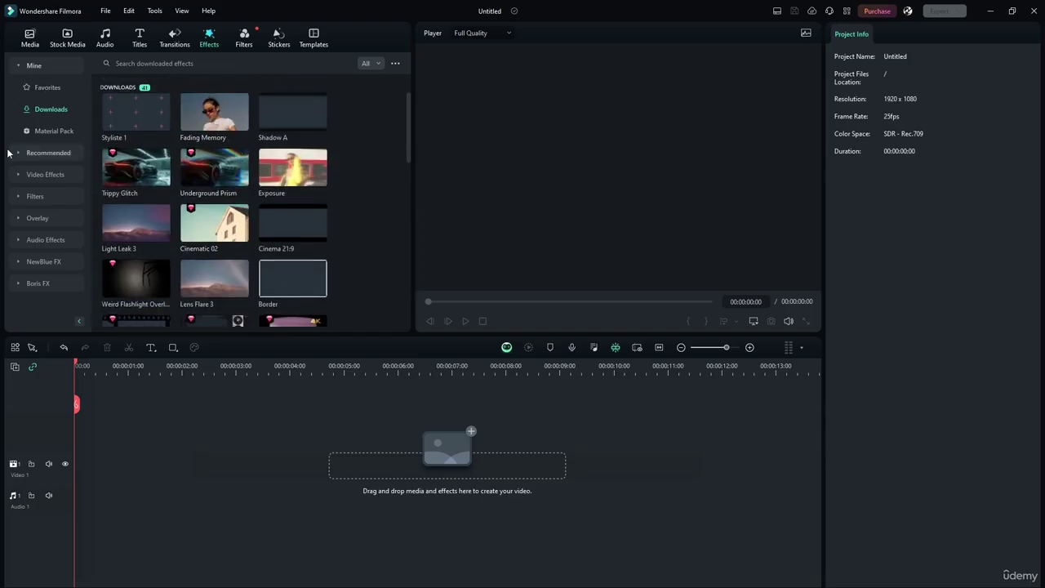
- Look through the Recommended, Audio Effects and NewBlue FX effect categories, leaving the NewBlue FX list collapsed
{"action": "left_click", "coordinate": [33, 152]}
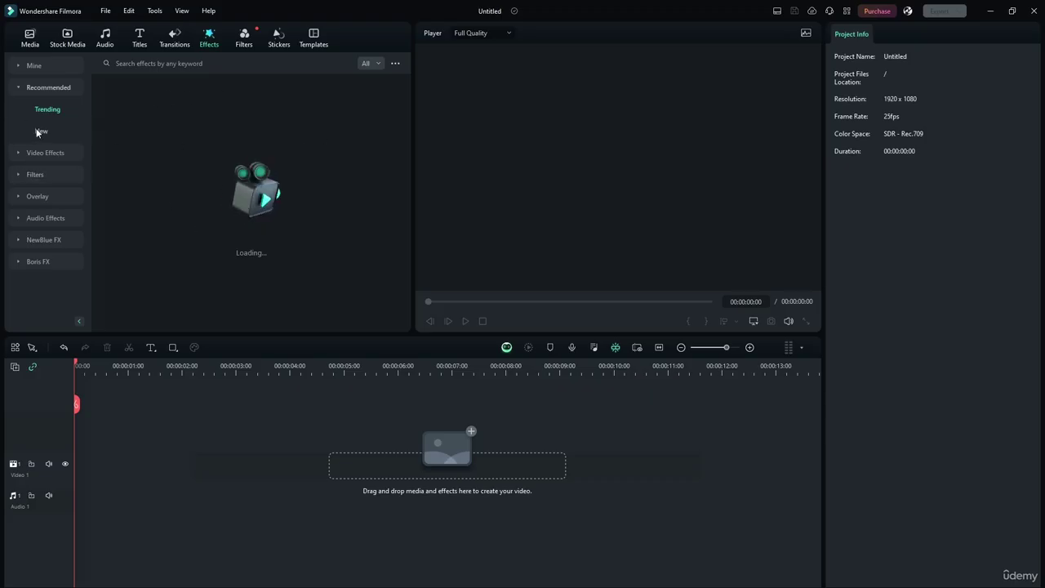
{"action": "left_click", "coordinate": [24, 218]}
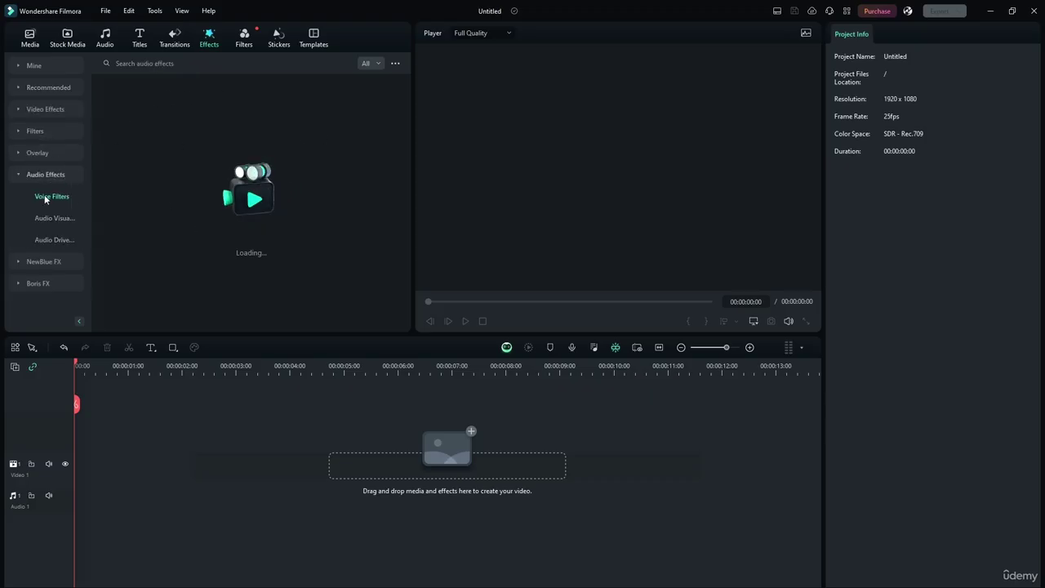
{"action": "left_click", "coordinate": [20, 263]}
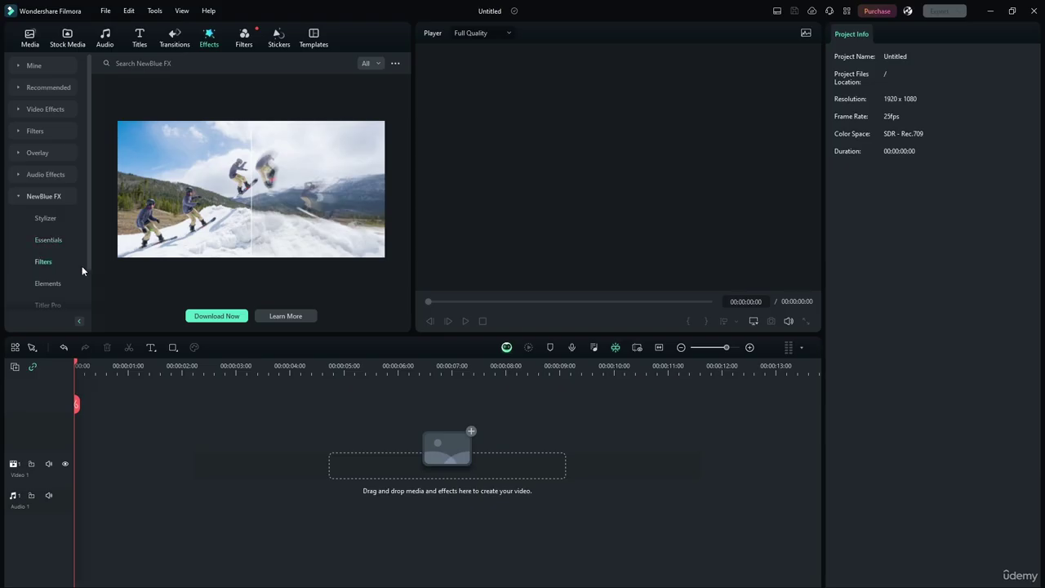
{"action": "left_click", "coordinate": [22, 201]}
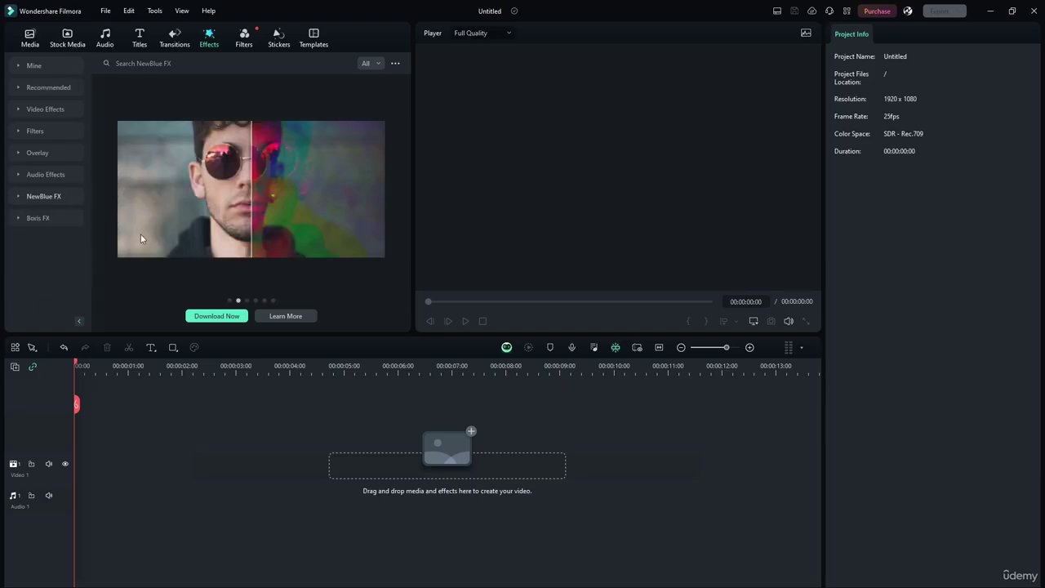
- View the remaining sample previews of the NewBlue FX effects pack
{"action": "left_click", "coordinate": [247, 302]}
{"action": "left_click", "coordinate": [255, 300]}
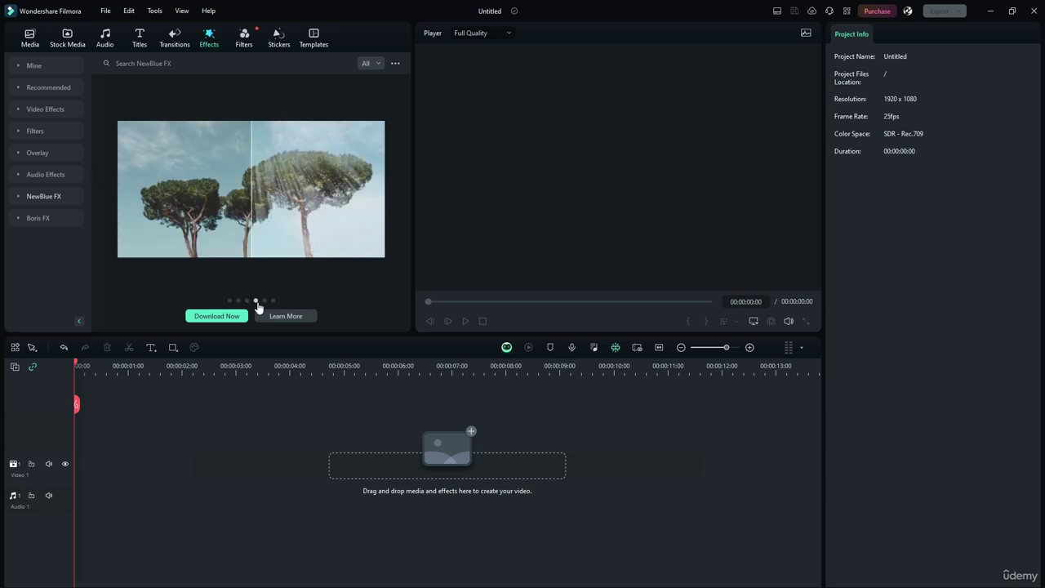
{"action": "left_click", "coordinate": [264, 301]}
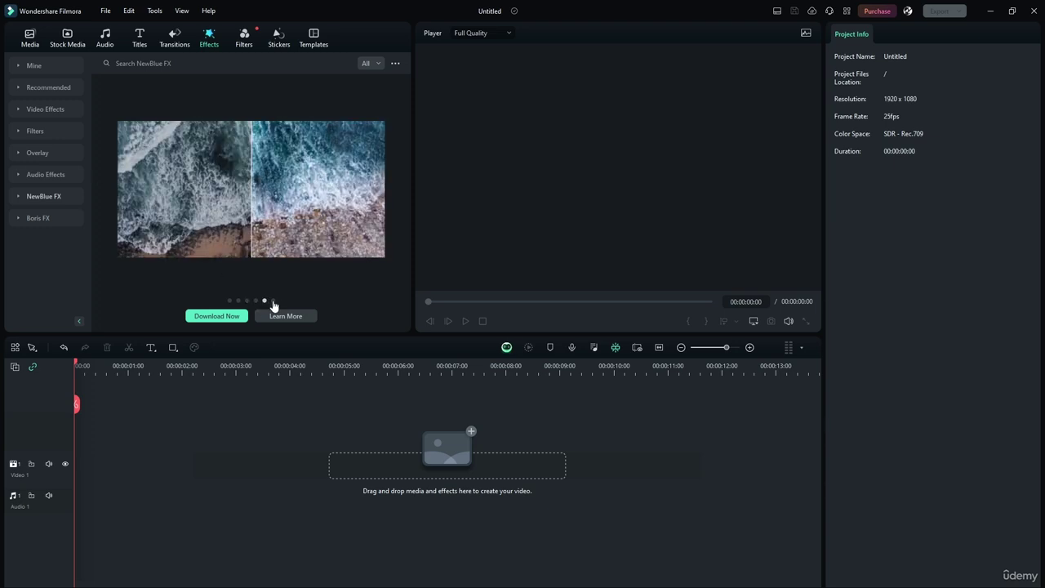
{"action": "left_click", "coordinate": [271, 301]}
- Review the Boris FX subcategories and sample previews, leaving the category collapsed
{"action": "left_click", "coordinate": [17, 219]}
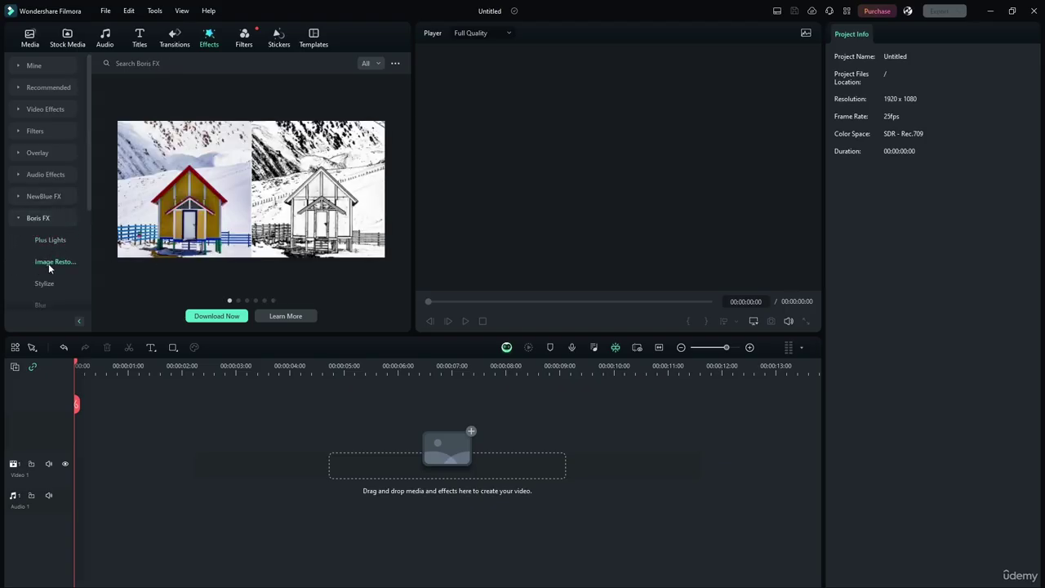
{"action": "scroll", "coordinate": [49, 245], "scroll_direction": "down", "scroll_amount": 3}
{"action": "scroll", "coordinate": [33, 243], "scroll_direction": "up", "scroll_amount": 3}
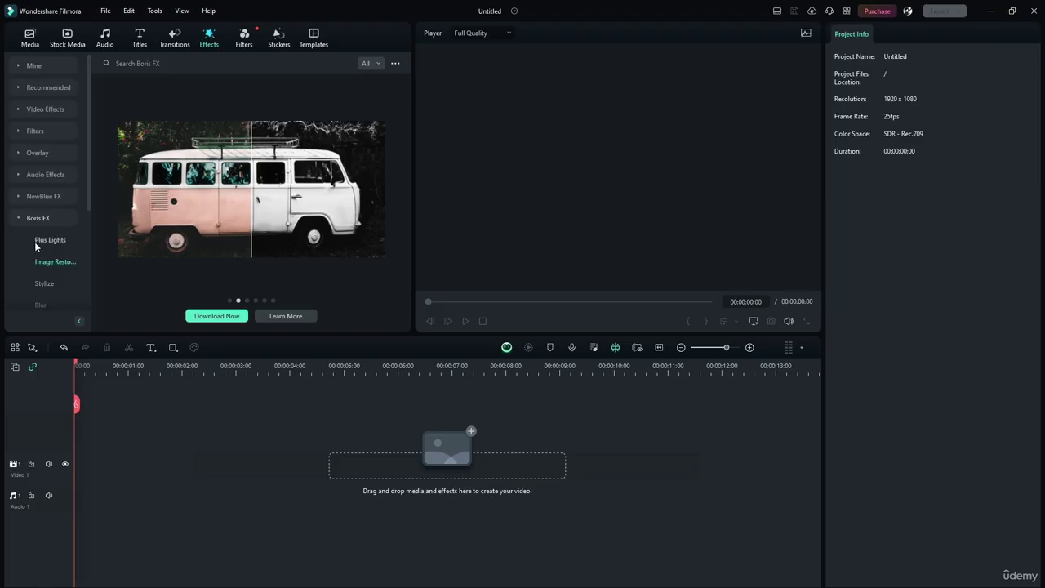
{"action": "left_click", "coordinate": [18, 217]}
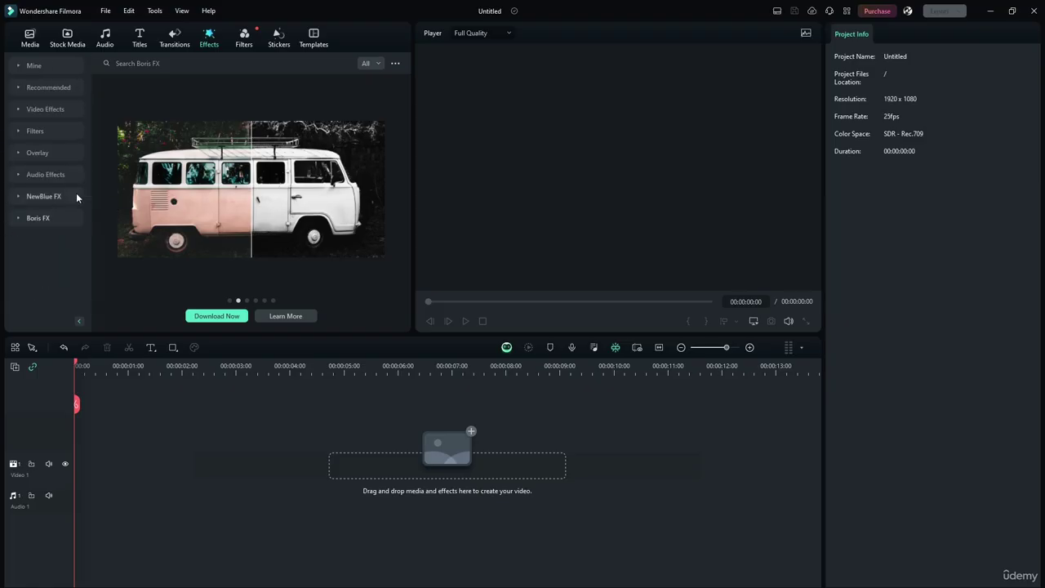
{"action": "left_click", "coordinate": [37, 216]}
{"action": "left_click", "coordinate": [37, 217]}
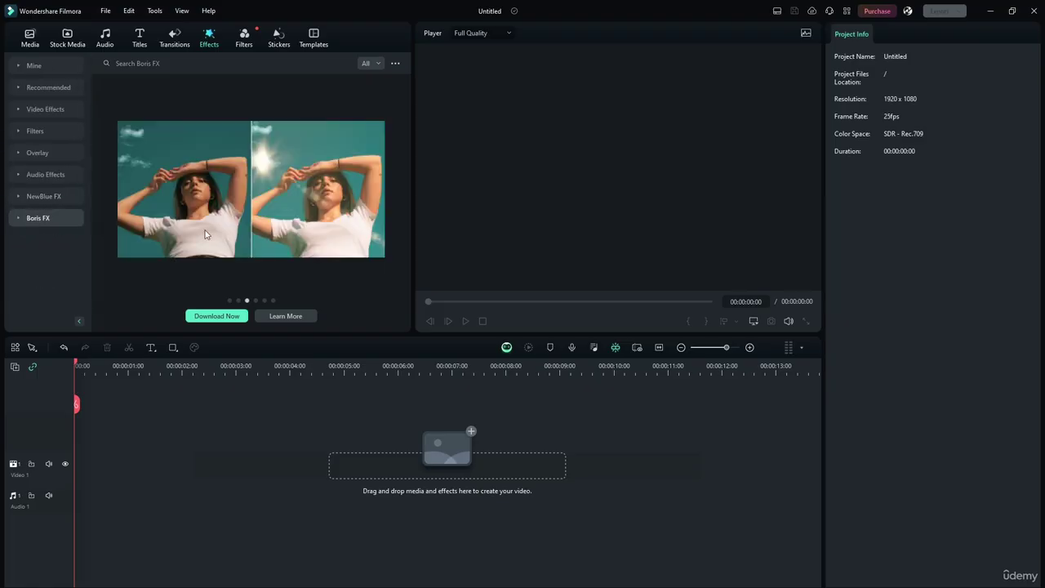
- Open the filters library, dismiss the new-filters tip, and view the filter categories, including Mono and Lifestyle
{"action": "left_click", "coordinate": [244, 38]}
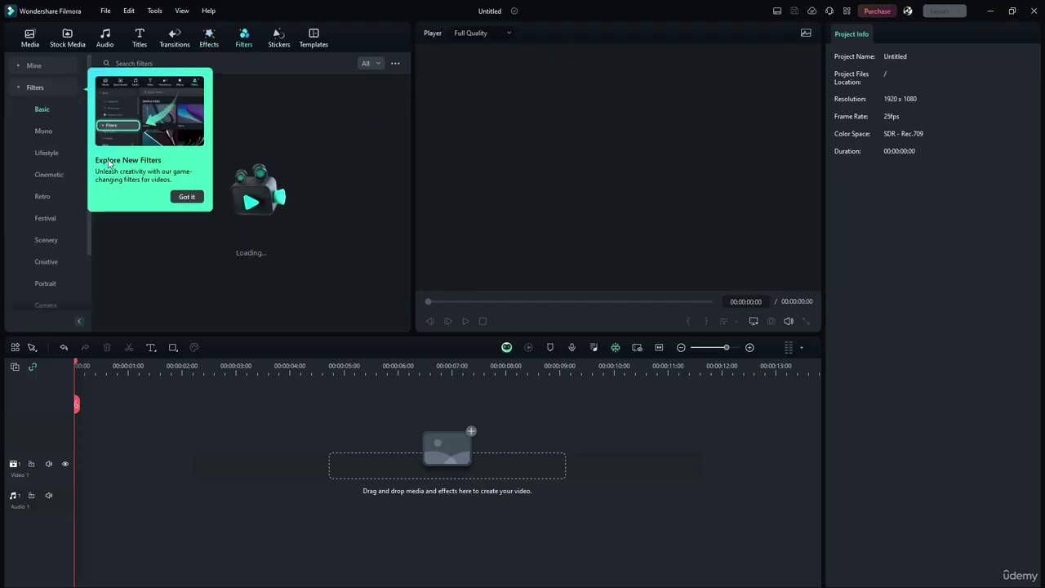
{"action": "left_click", "coordinate": [187, 197]}
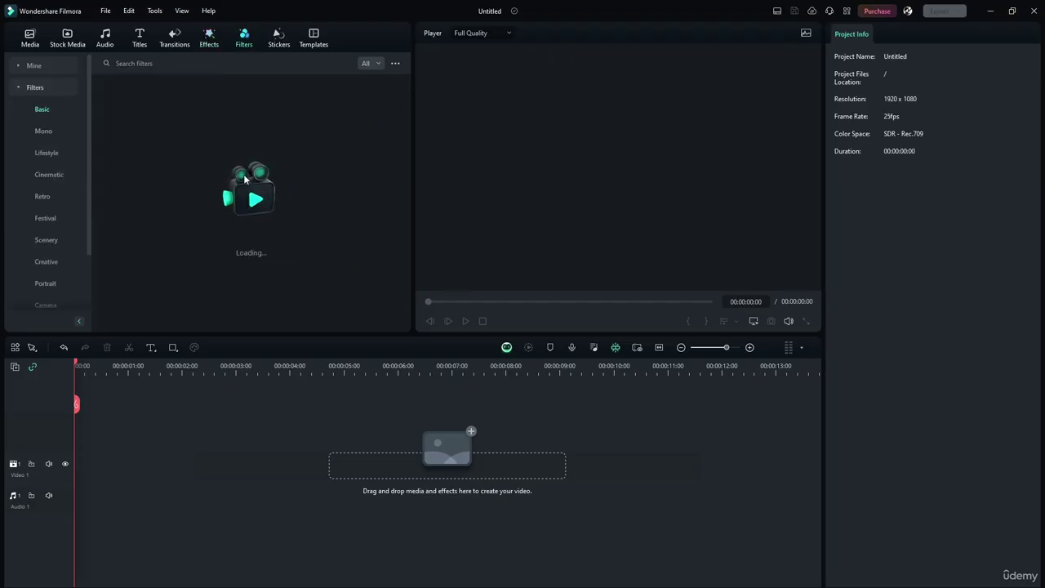
{"action": "scroll", "coordinate": [46, 186], "scroll_direction": "down", "scroll_amount": 3}
{"action": "scroll", "coordinate": [37, 138], "scroll_direction": "up", "scroll_amount": 3}
{"action": "left_click", "coordinate": [41, 131]}
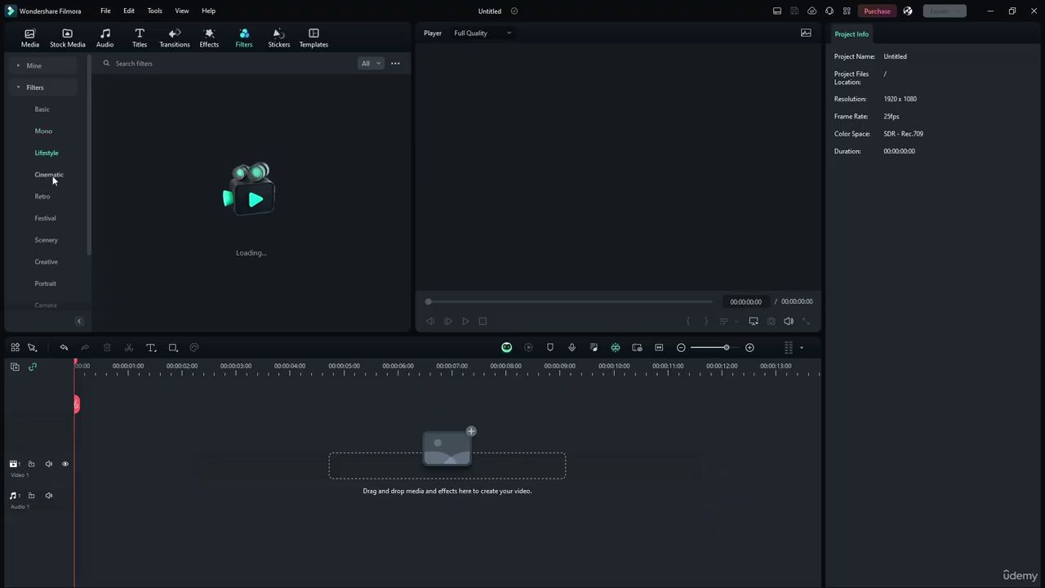
{"action": "left_click", "coordinate": [49, 153]}
- Check the downloaded filters in the personal collection, leaving both filter categories collapsed
{"action": "left_click", "coordinate": [35, 86]}
{"action": "left_click", "coordinate": [33, 65]}
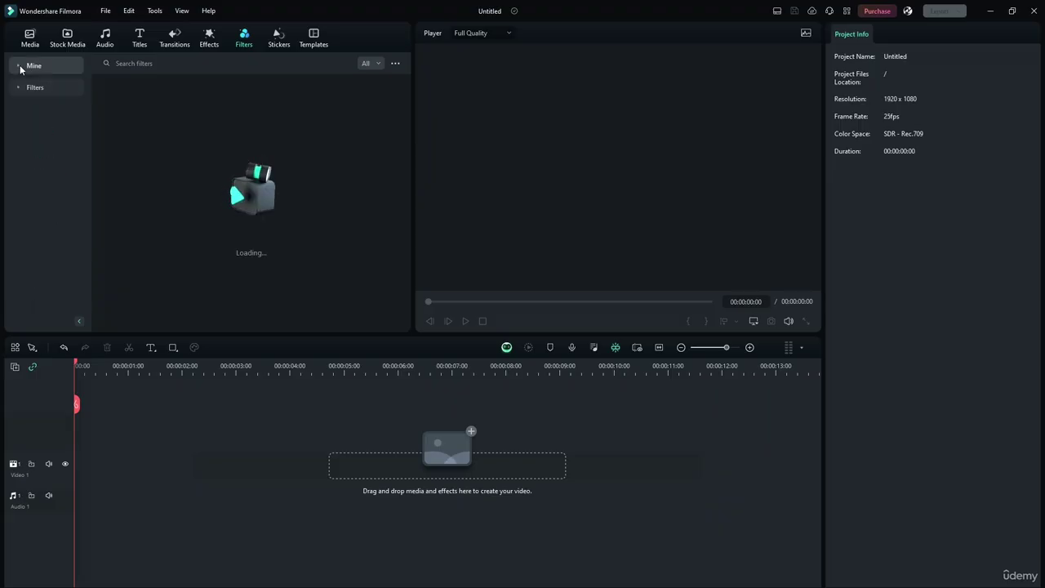
{"action": "left_click", "coordinate": [37, 108]}
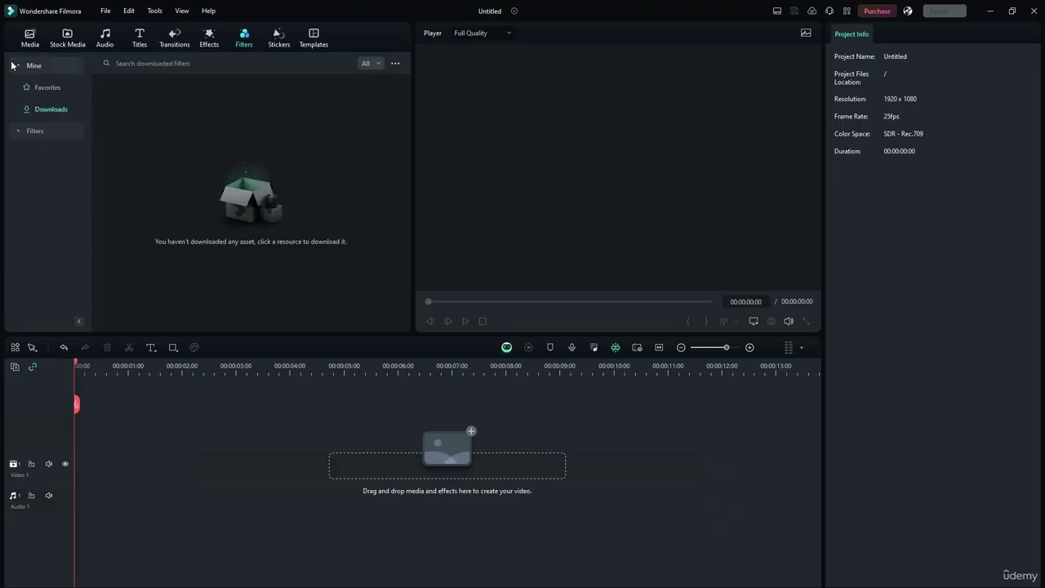
{"action": "left_click", "coordinate": [13, 65]}
- Expand the filter categories and browse the Basic filters
{"action": "left_click", "coordinate": [25, 88]}
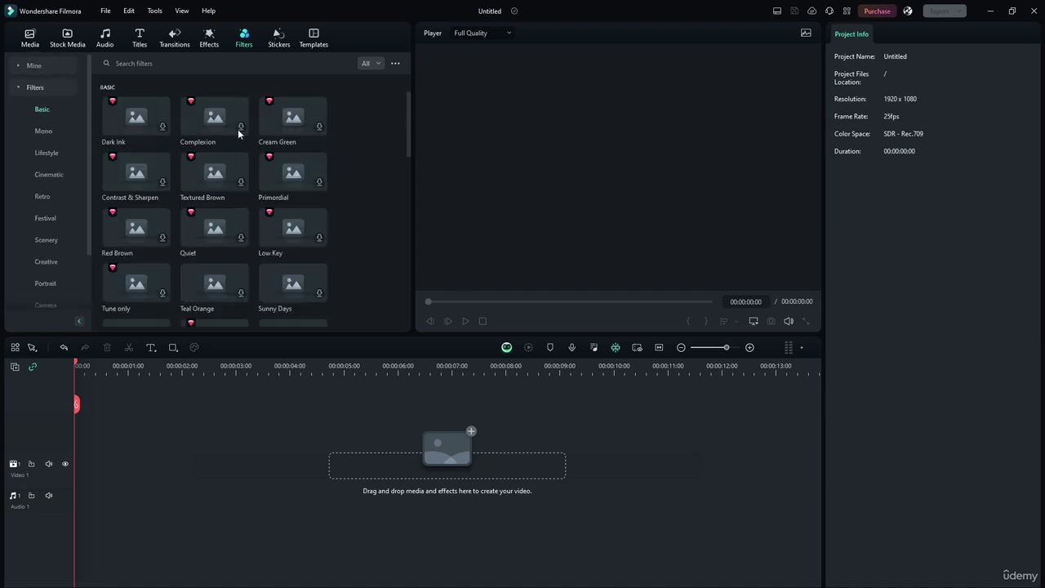
{"action": "scroll", "coordinate": [238, 129], "scroll_direction": "down", "scroll_amount": 8}
{"action": "scroll", "coordinate": [281, 178], "scroll_direction": "up", "scroll_amount": 8}
- Open the stickers library and browse the Trending stickers
{"action": "left_click", "coordinate": [279, 39]}
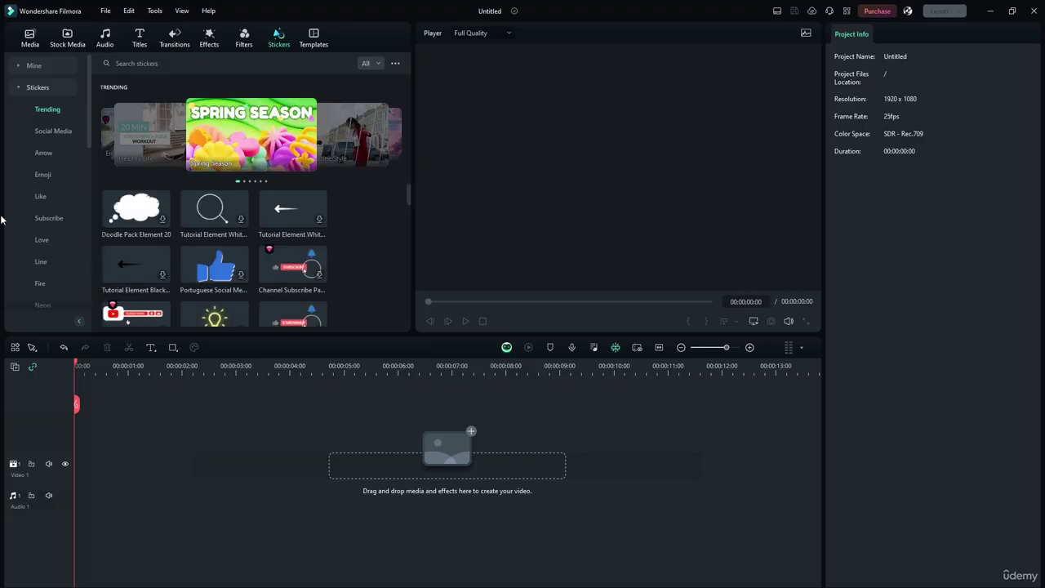
{"action": "scroll", "coordinate": [225, 249], "scroll_direction": "down", "scroll_amount": 5}
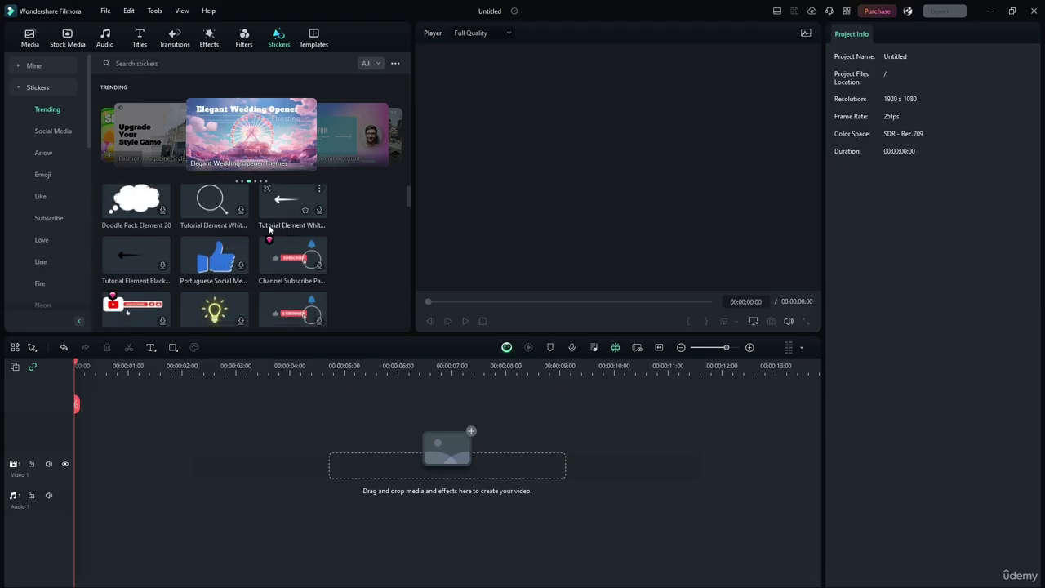
{"action": "scroll", "coordinate": [295, 191], "scroll_direction": "down", "scroll_amount": 10}
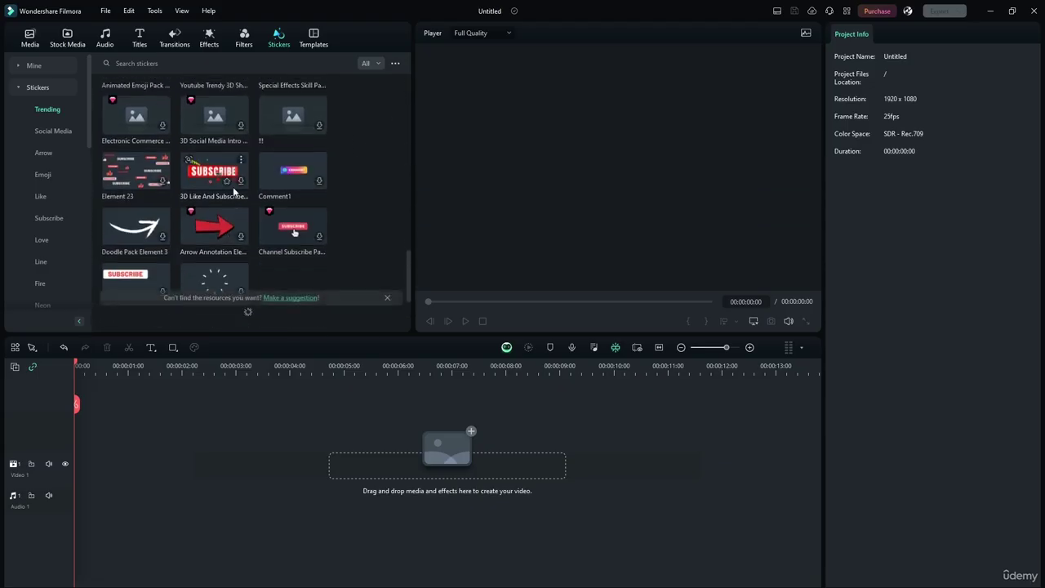
- View the Trending templates and the Basic and Game split screen layouts, leaving their categories collapsed
{"action": "left_click", "coordinate": [315, 36]}
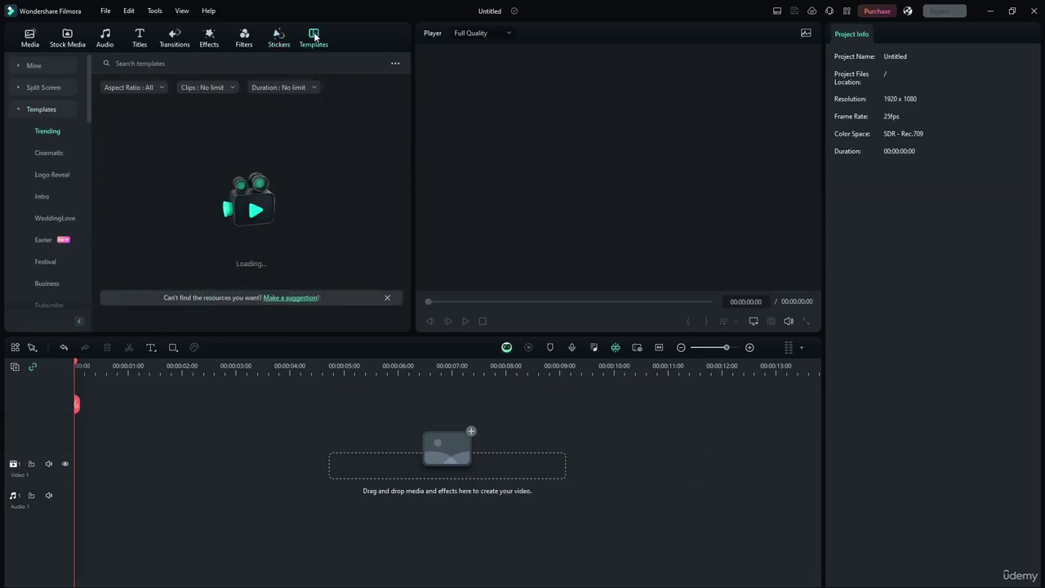
{"action": "left_click", "coordinate": [33, 112]}
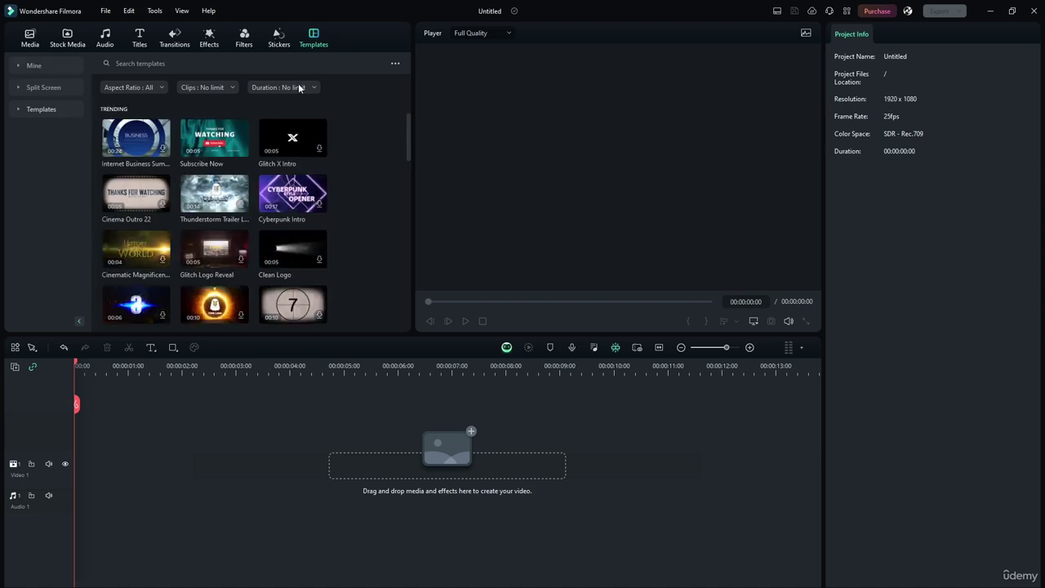
{"action": "left_click", "coordinate": [36, 87]}
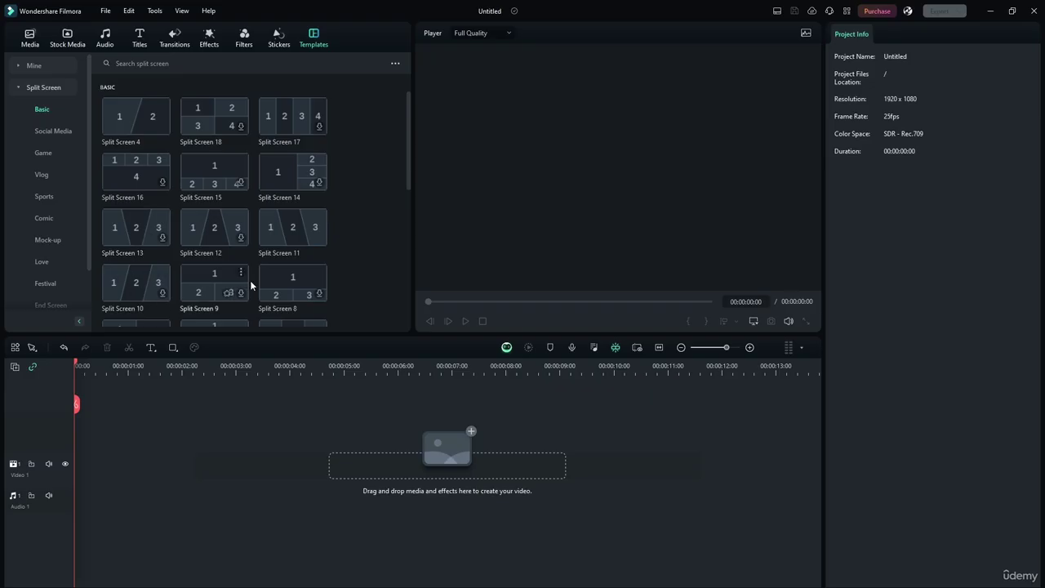
{"action": "left_click", "coordinate": [18, 88]}
{"action": "left_click", "coordinate": [18, 89]}
{"action": "left_click", "coordinate": [46, 153]}
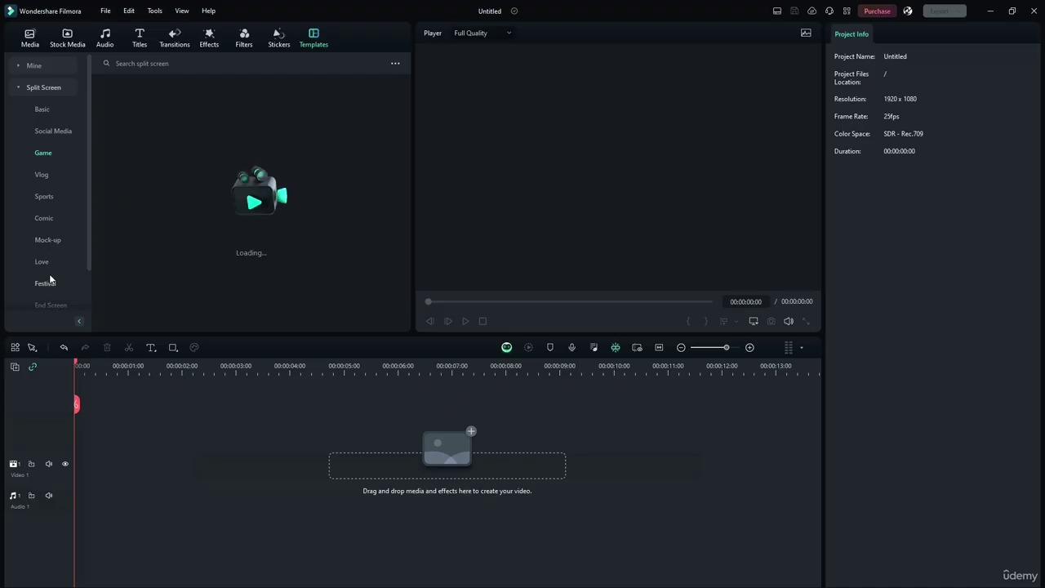
{"action": "left_click", "coordinate": [20, 87]}
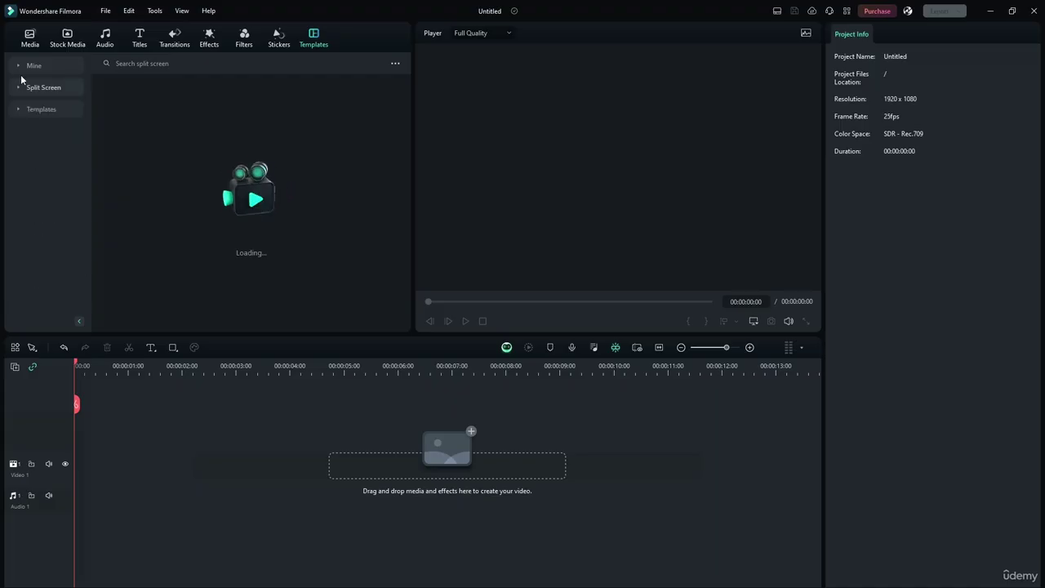
- Browse the downloaded templates and check the downloaded split screens in the personal collection
{"action": "left_click", "coordinate": [25, 66]}
{"action": "left_click", "coordinate": [39, 109]}
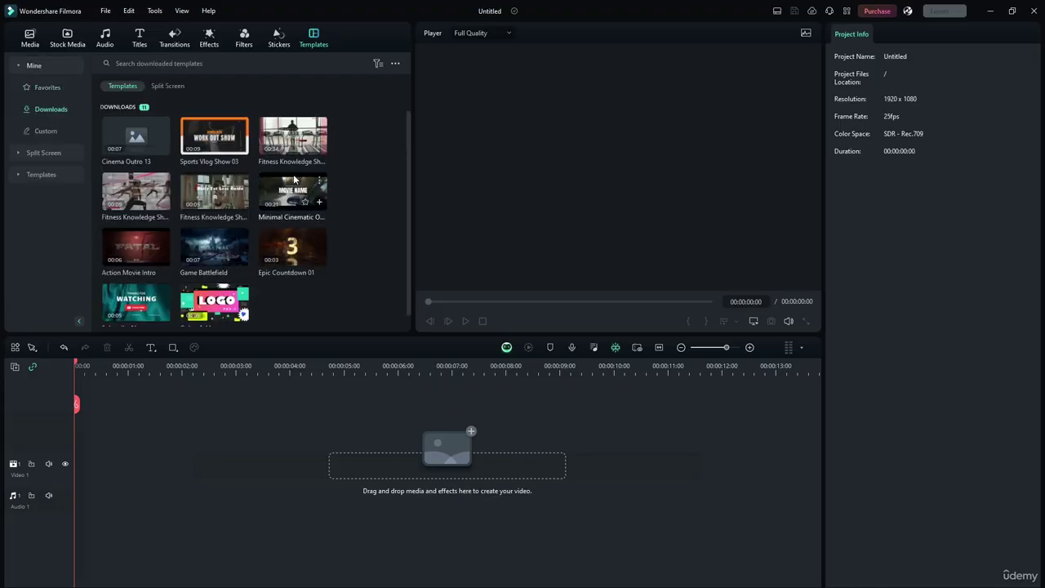
{"action": "scroll", "coordinate": [291, 174], "scroll_direction": "down", "scroll_amount": 1}
{"action": "scroll", "coordinate": [288, 176], "scroll_direction": "up", "scroll_amount": 1}
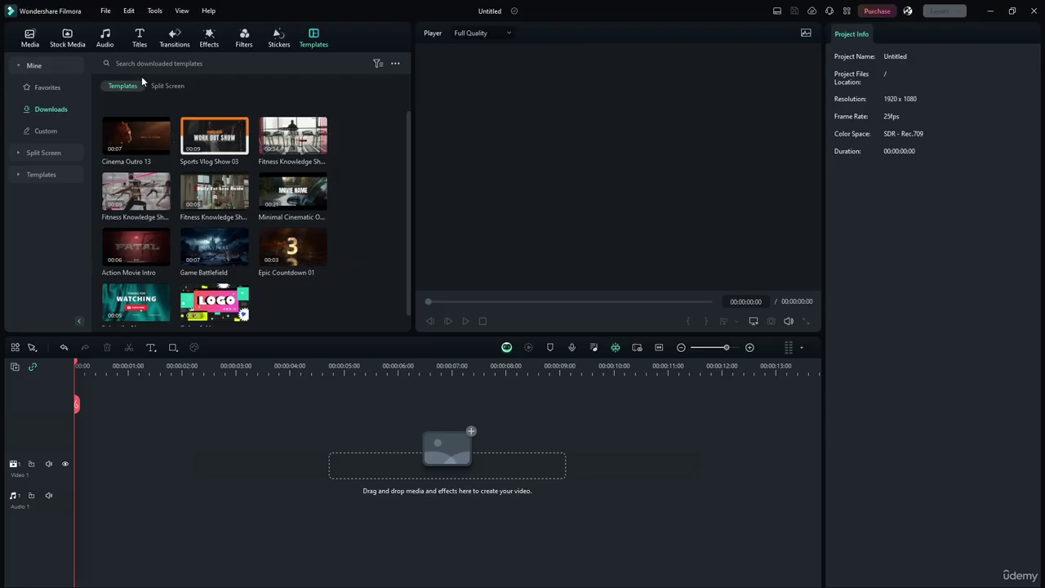
{"action": "left_click", "coordinate": [160, 86]}
{"action": "left_click", "coordinate": [122, 85]}
- Return to the media library and choose Full Quality as the player's playback quality
{"action": "left_click", "coordinate": [29, 39]}
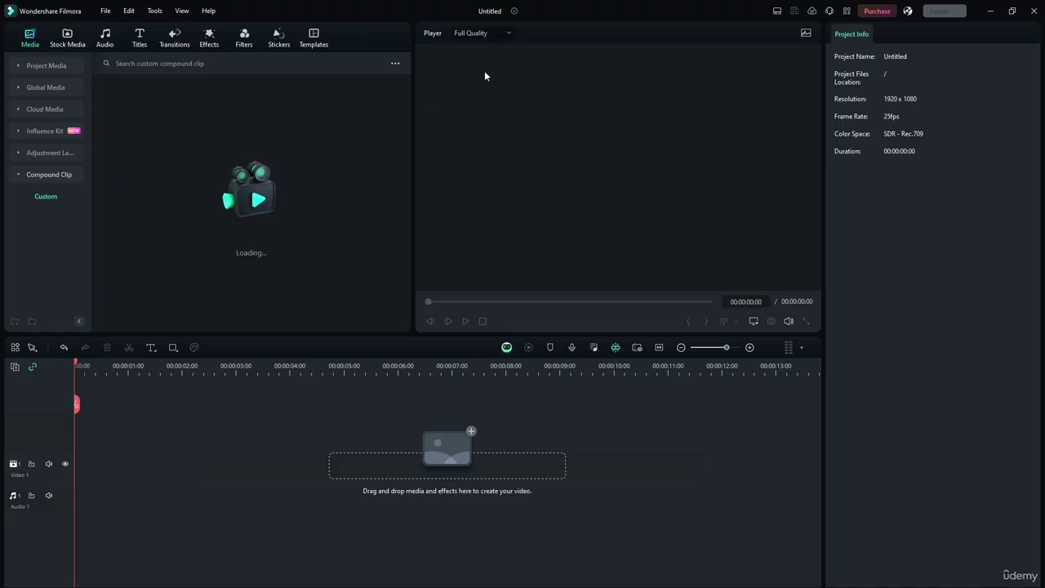
{"action": "left_click", "coordinate": [488, 35]}
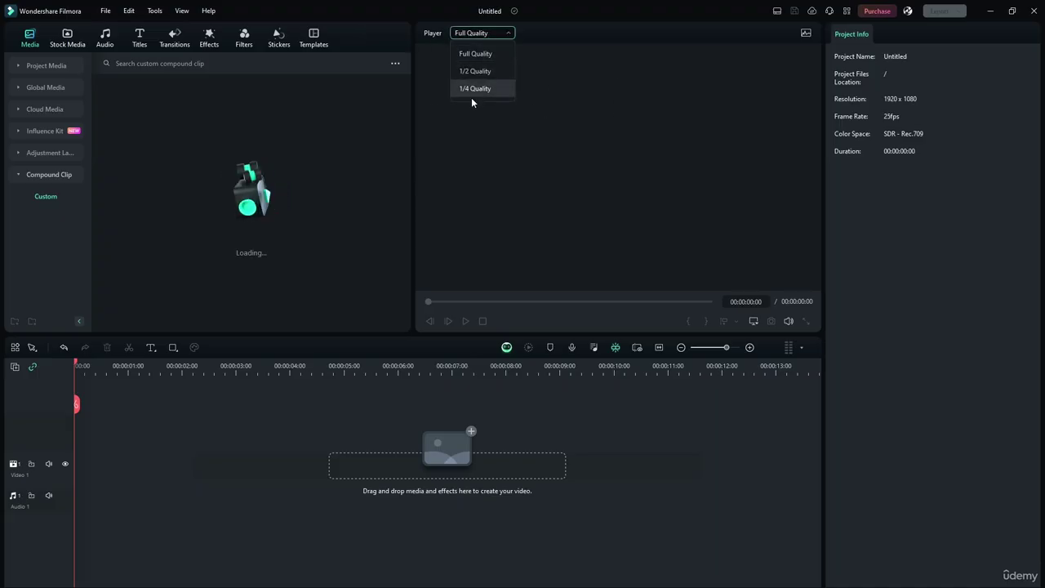
{"action": "left_click", "coordinate": [475, 53]}
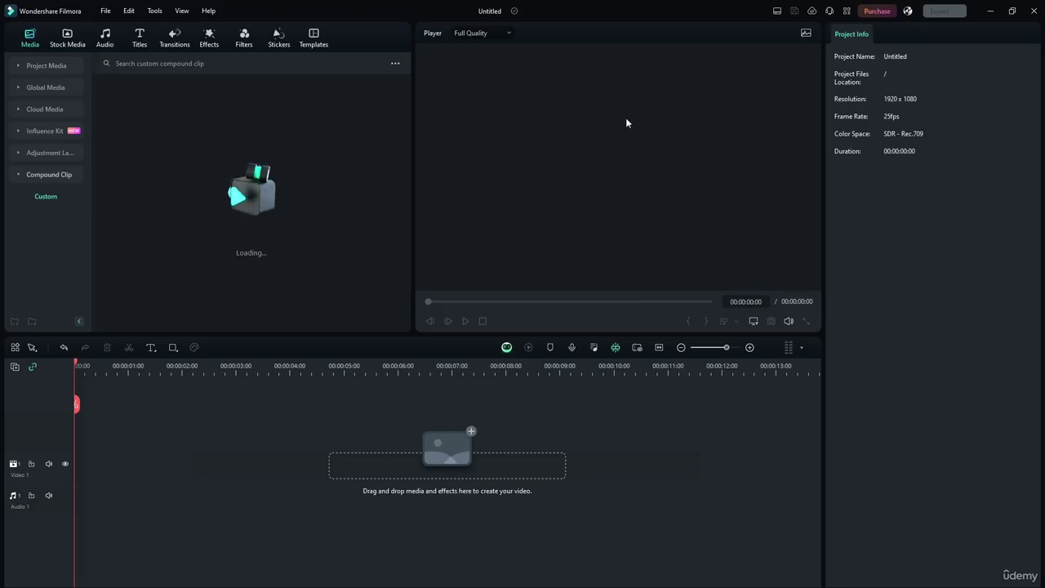